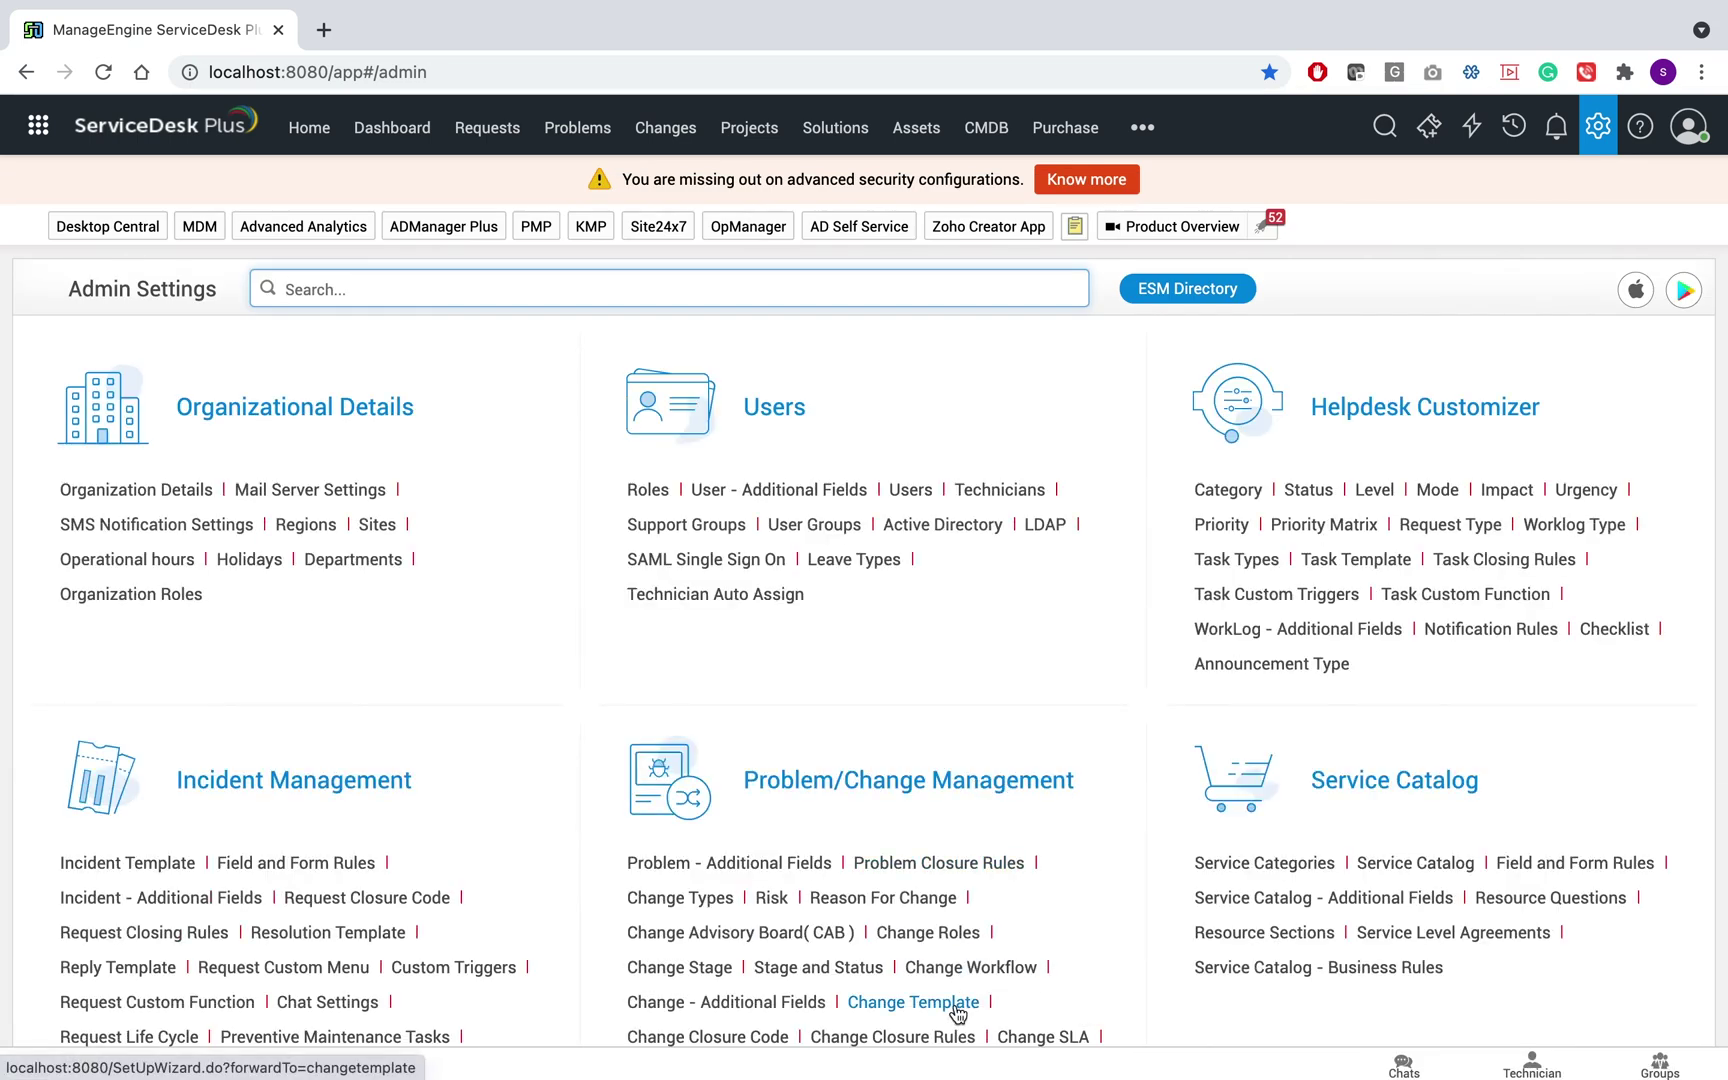
Step: Scroll Admin Settings down to Discovery and open Agent Configuration
scroll(945, 985, "down", 1)
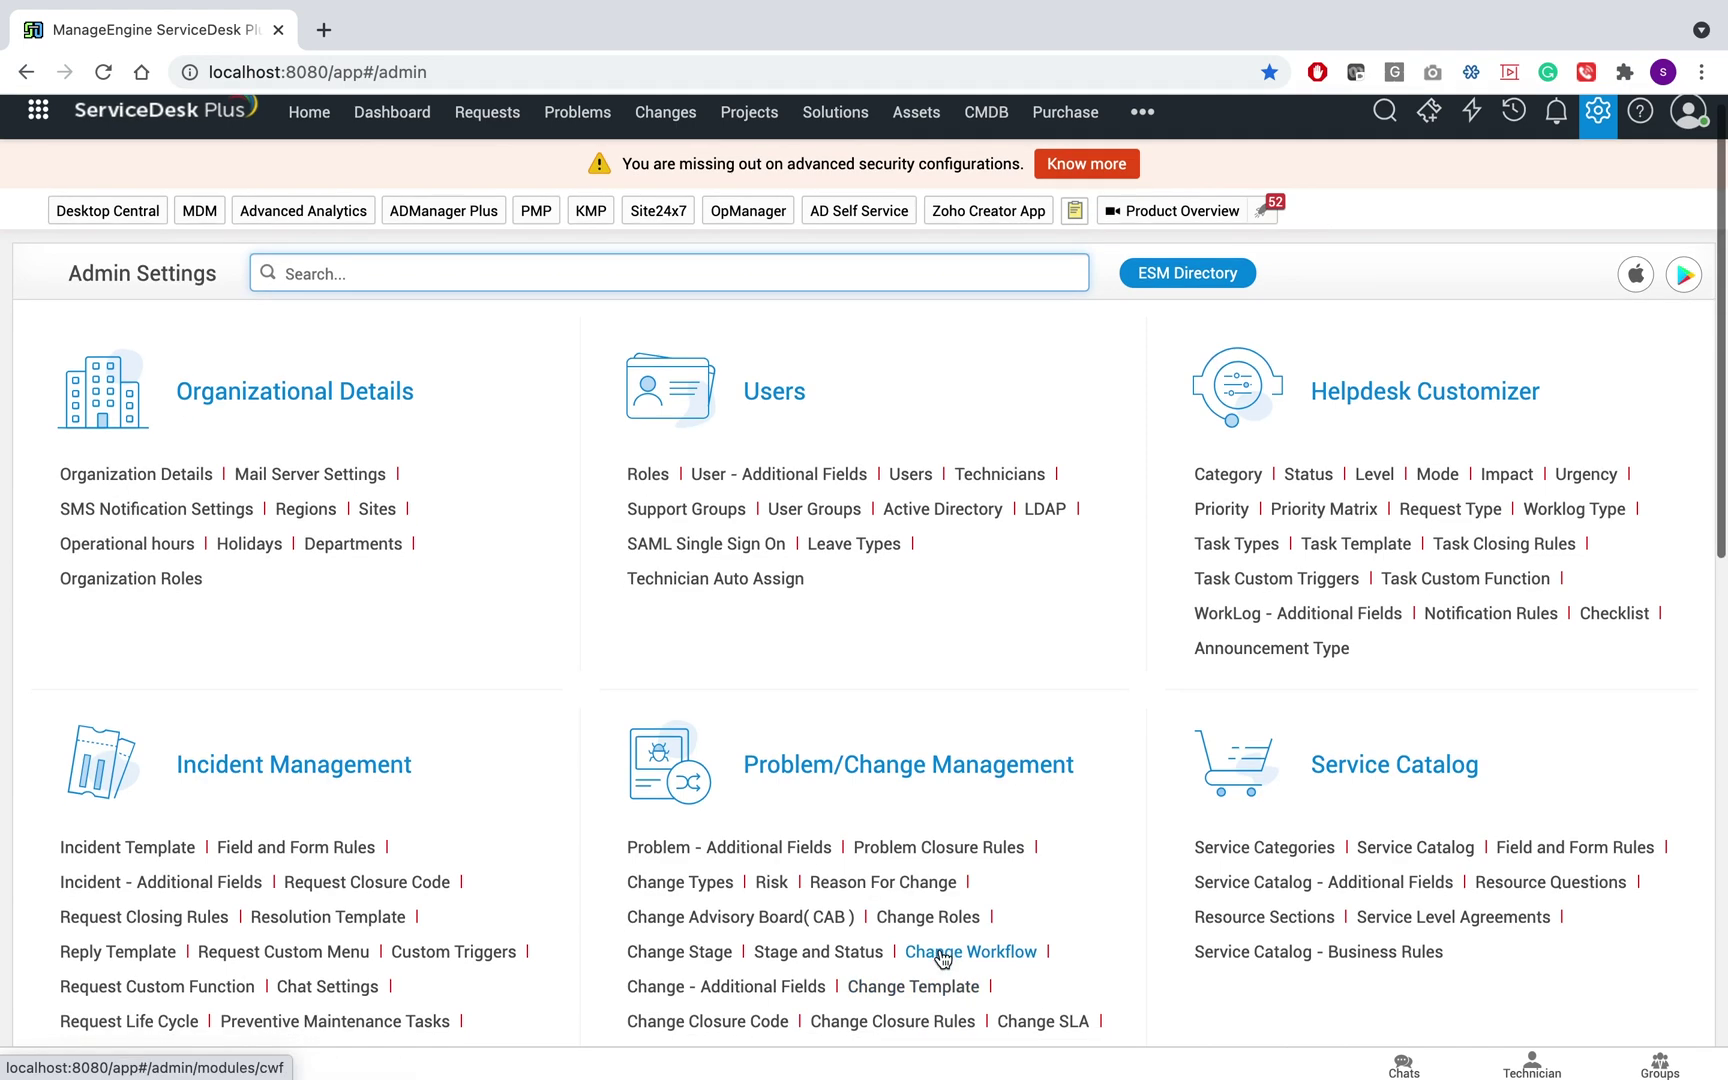
scroll(945, 958, "down", 2)
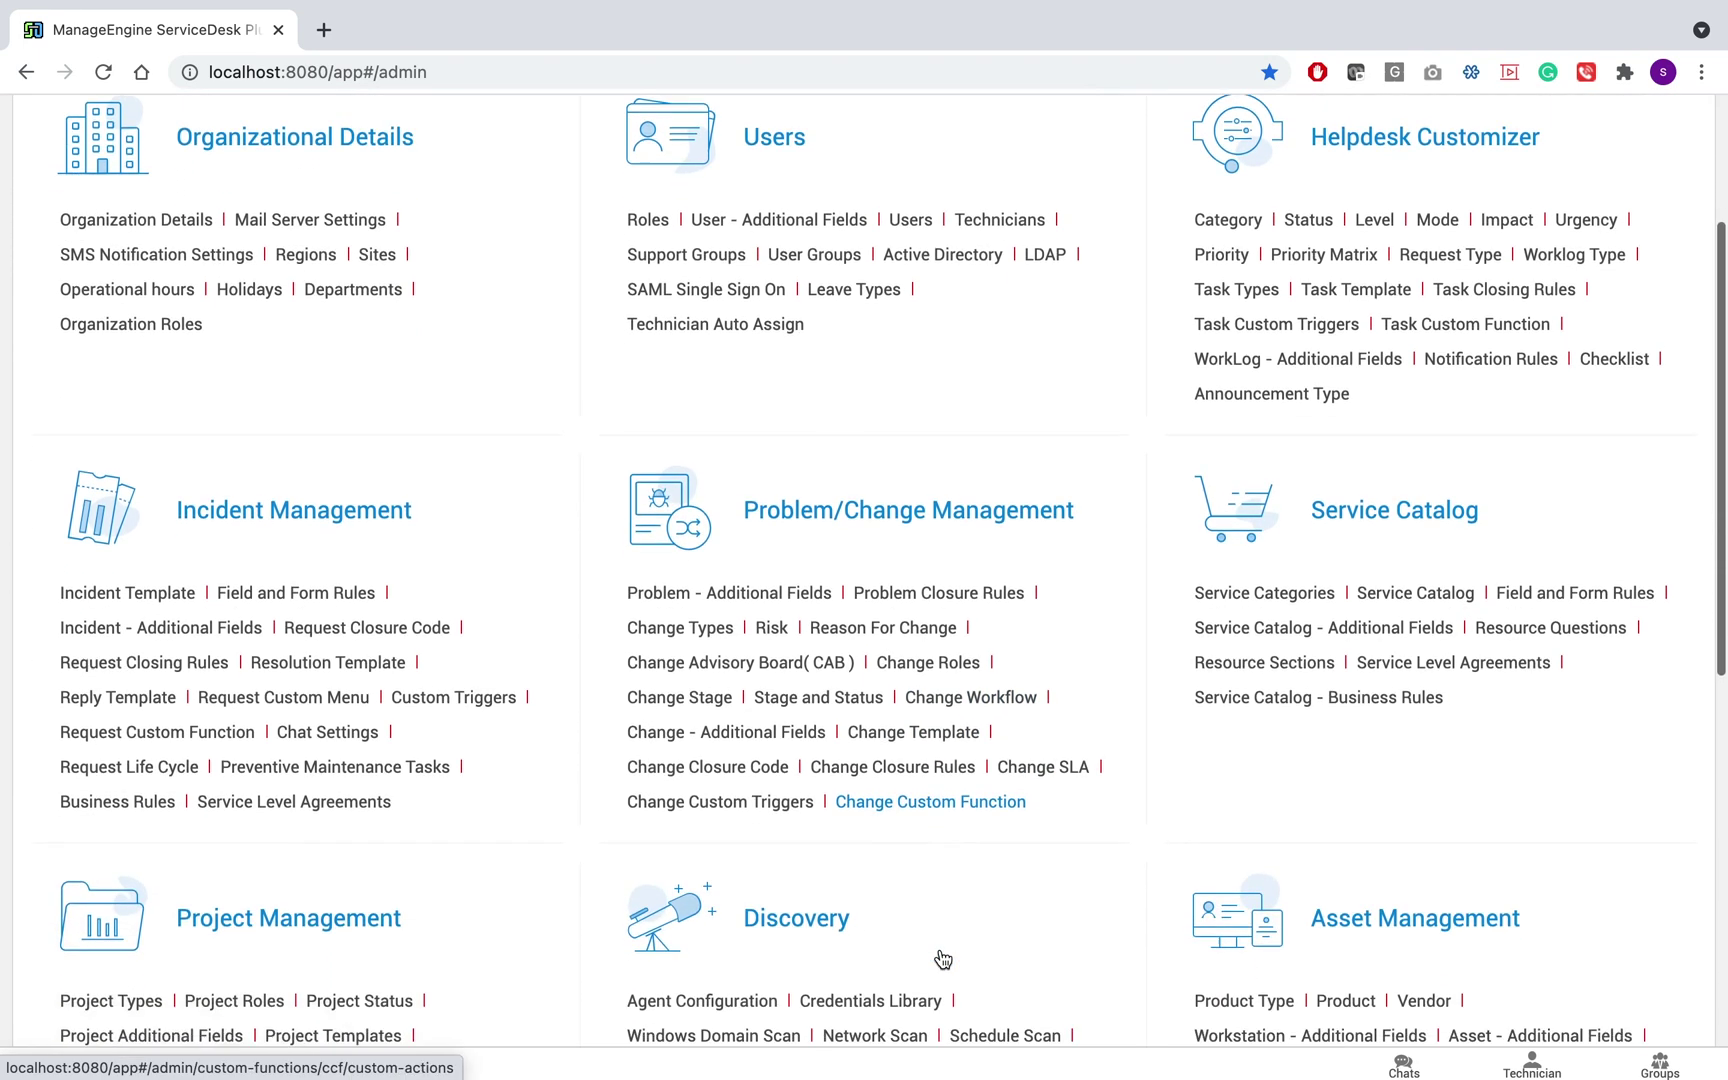
left_click(701, 939)
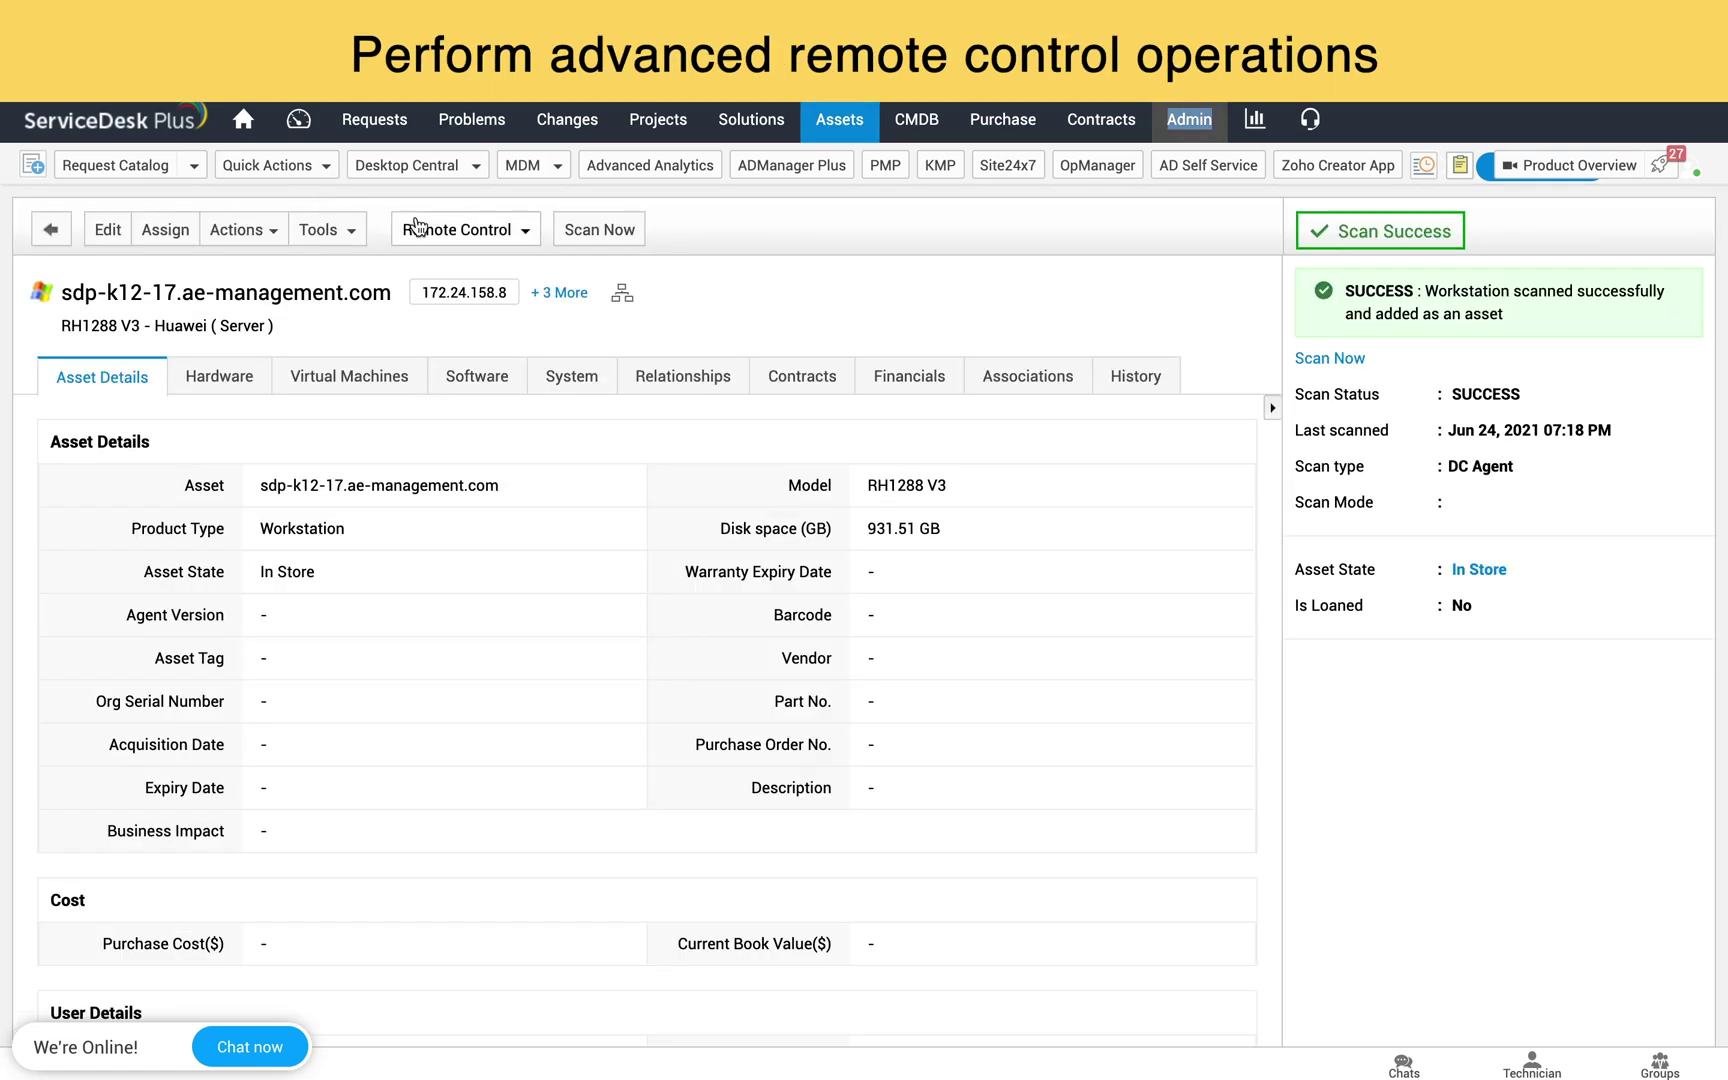
Step: Choose Desktop Central from the Remote Control dropdown for sdp-k12-17.ae-management.com
left_click(405, 230)
left_click(509, 290)
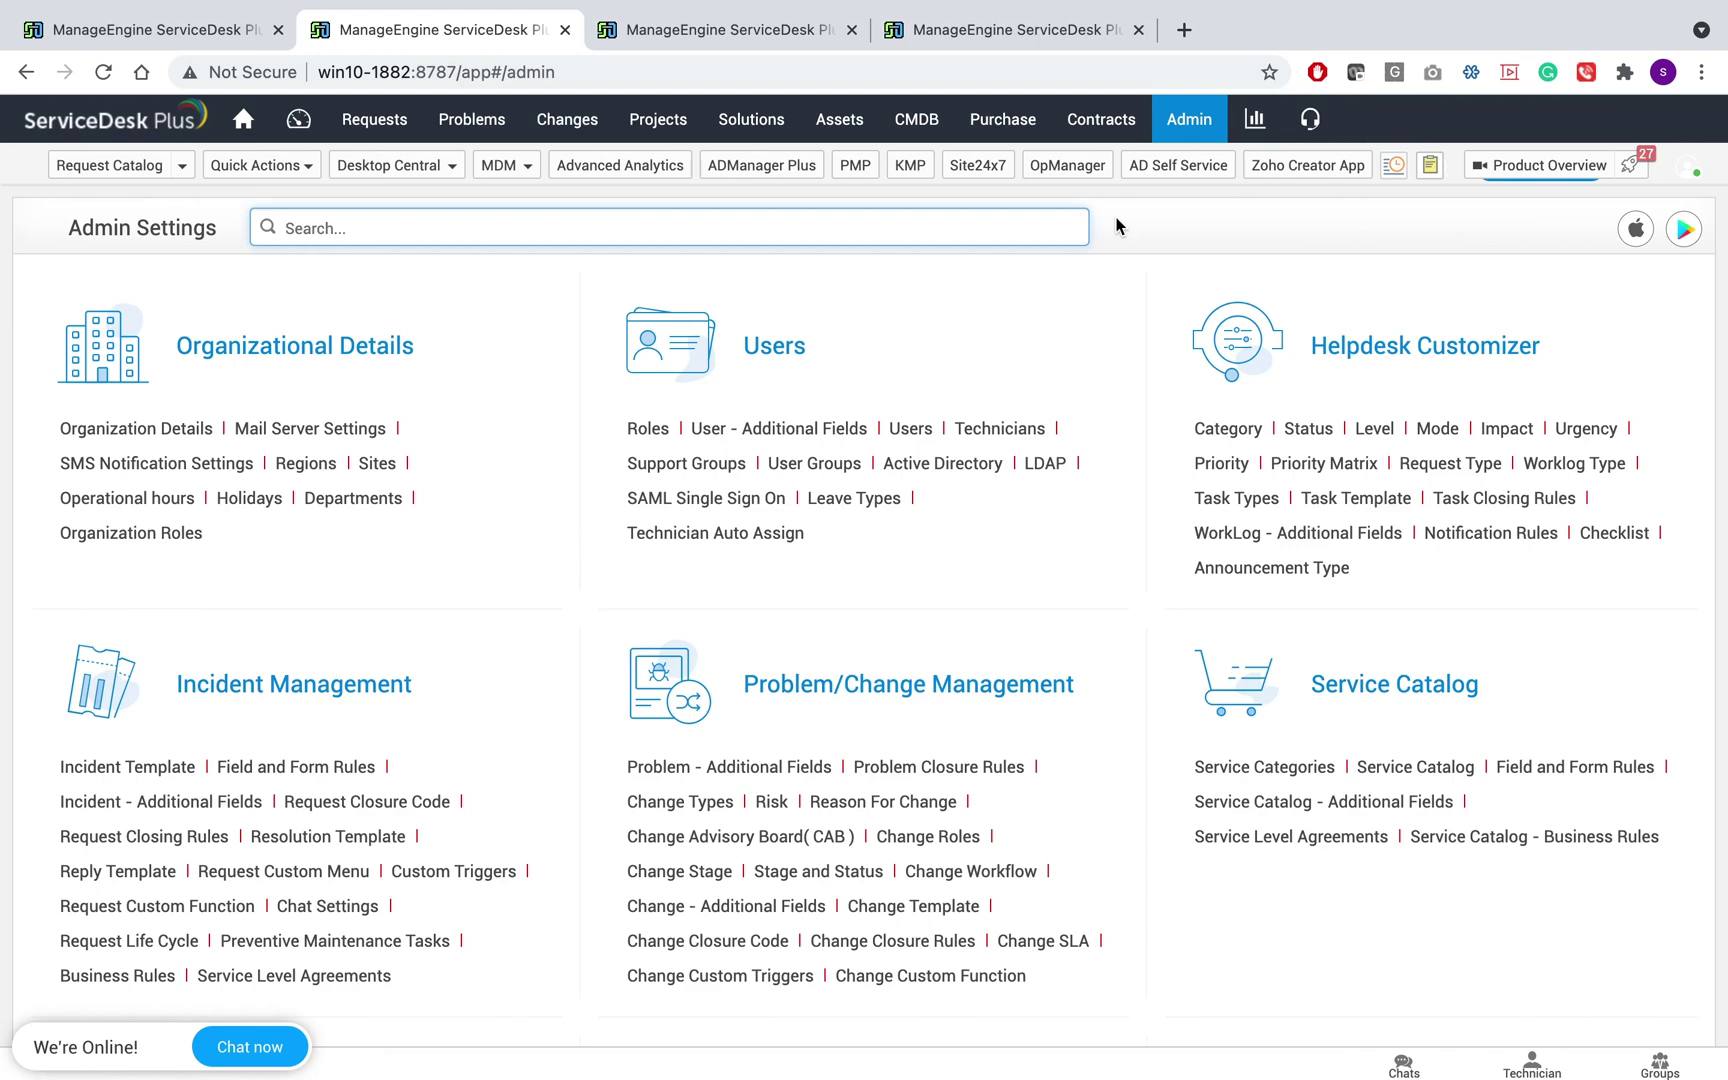
Step: Scroll Admin Settings to the Discovery section and open Agent Configuration
scroll(1028, 456, "down", 3)
scroll(1028, 456, "down", 3)
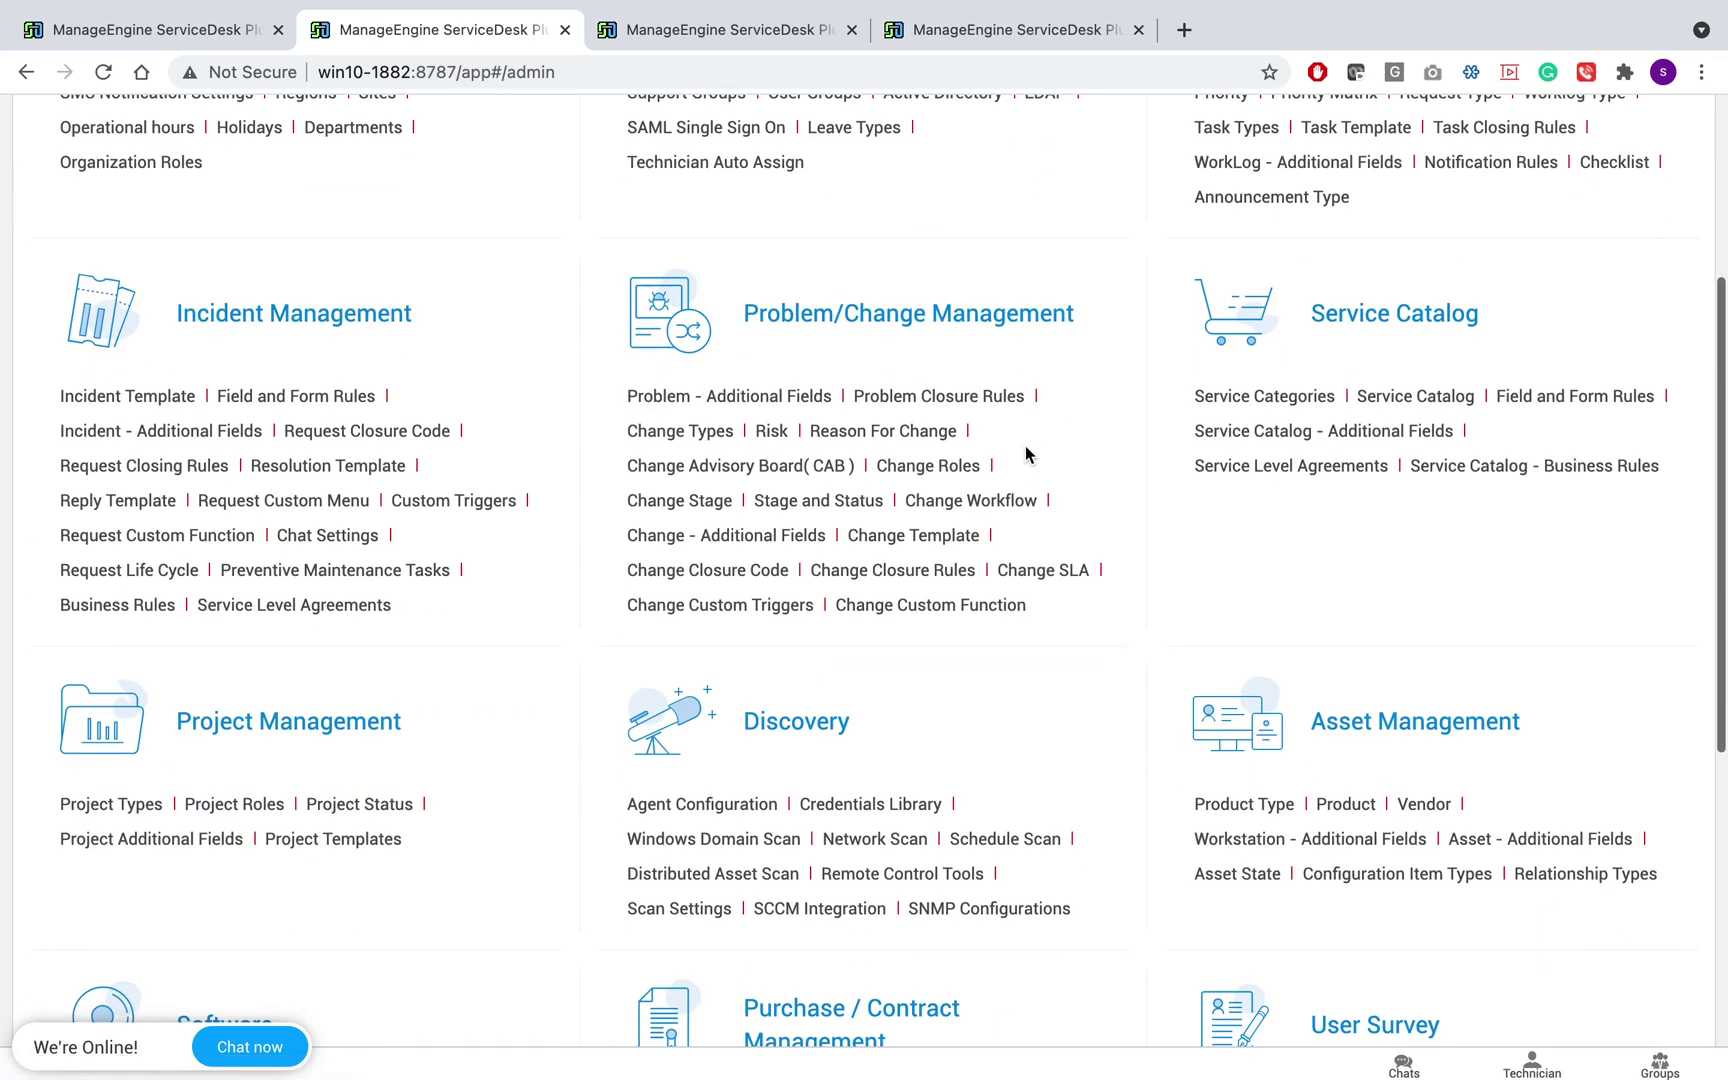
left_click(717, 802)
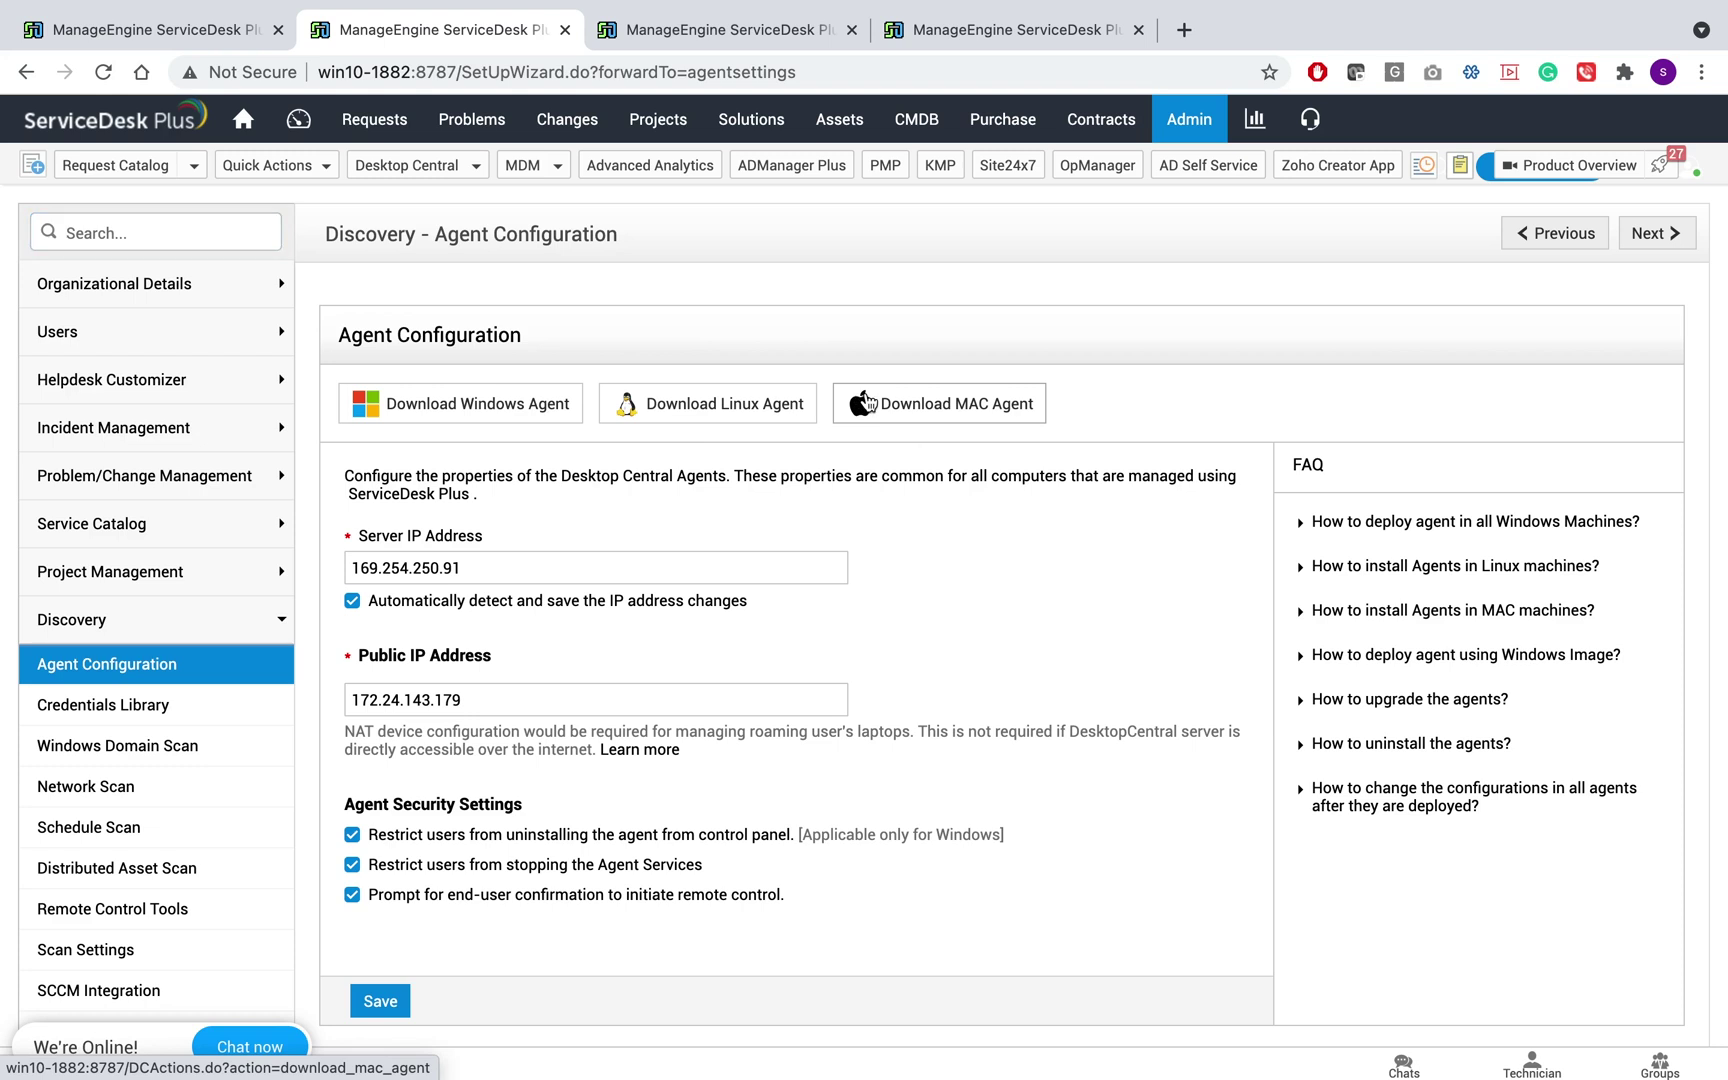
Step: Download the MAC Agent installer from Agent Configuration
left_click(866, 402)
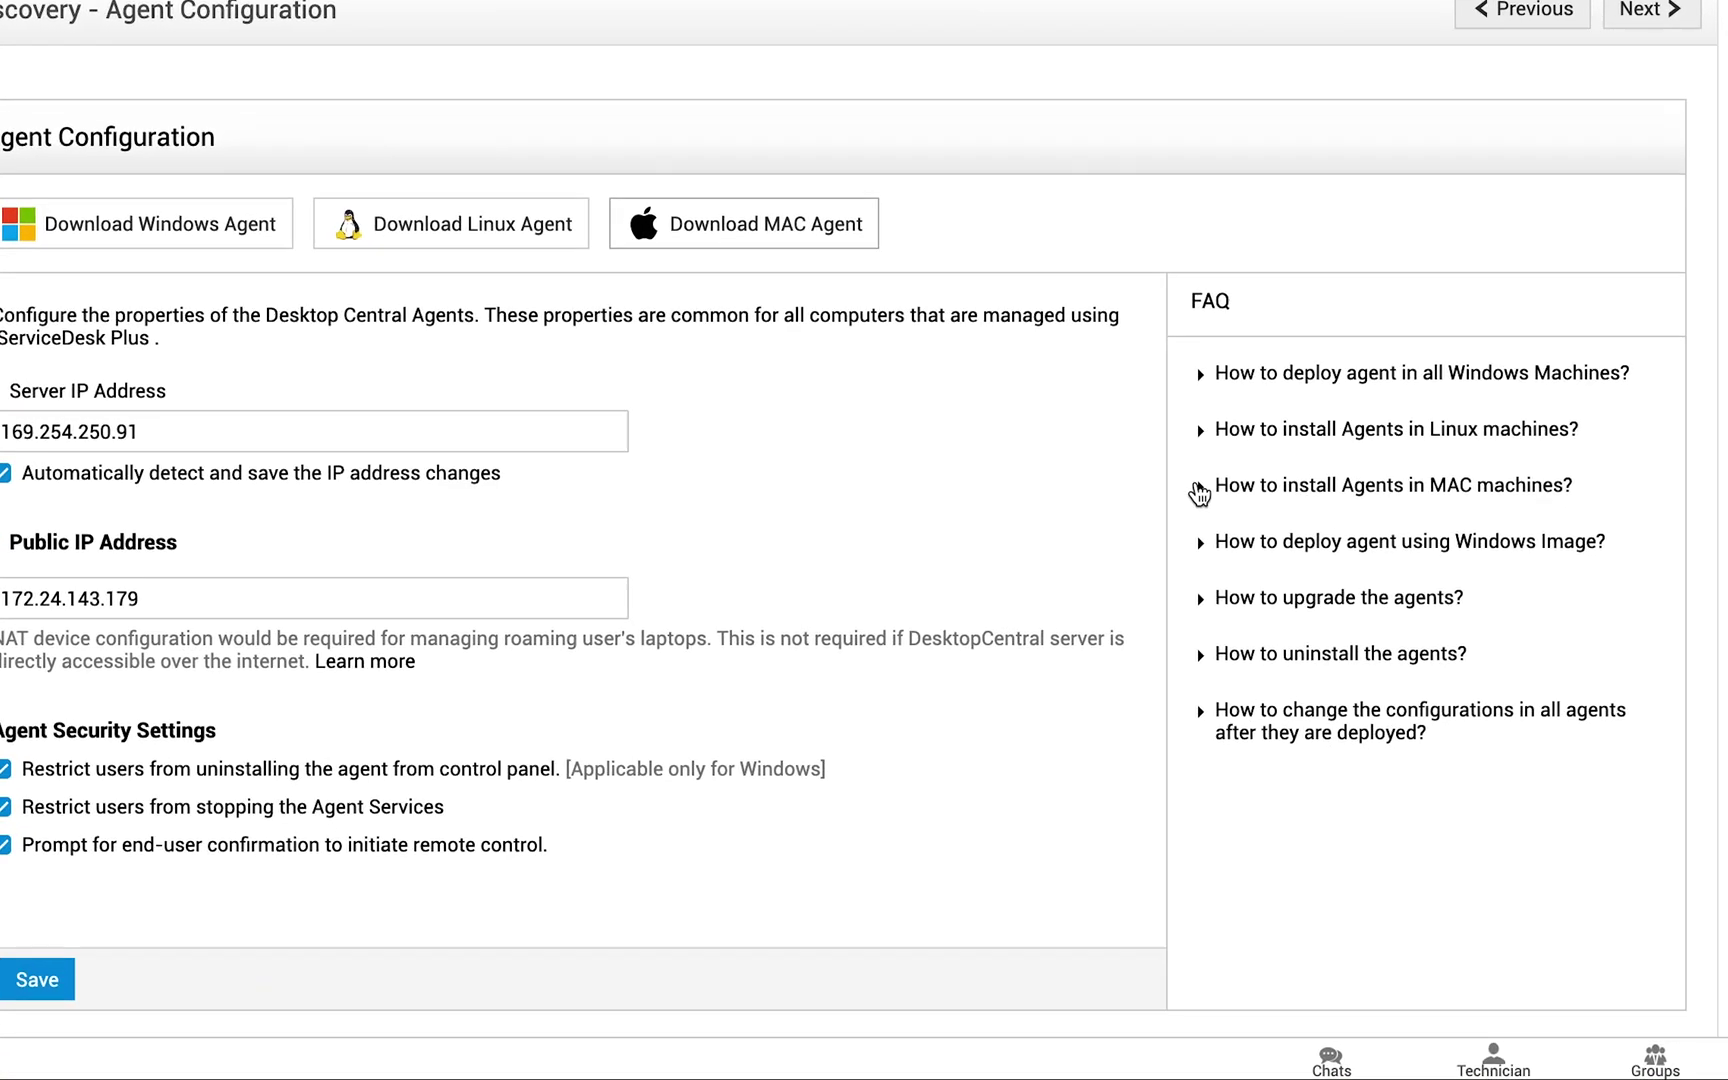
left_click(1299, 612)
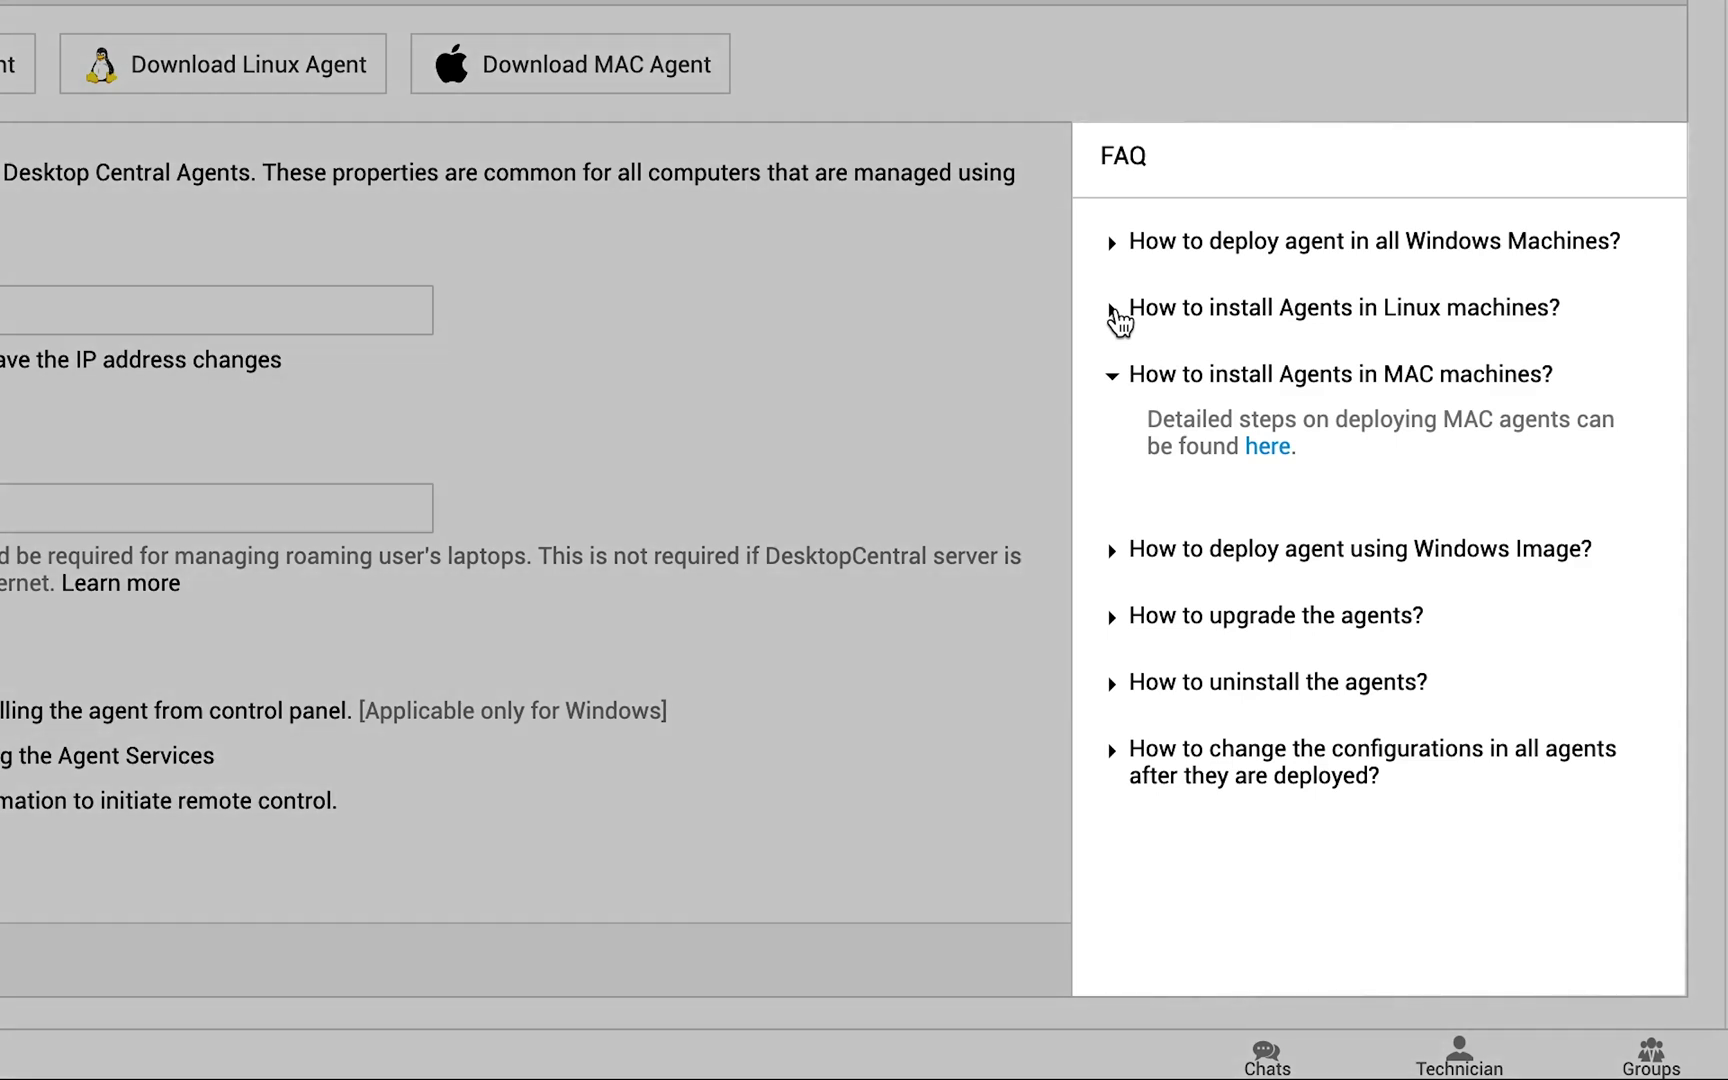
left_click(1115, 314)
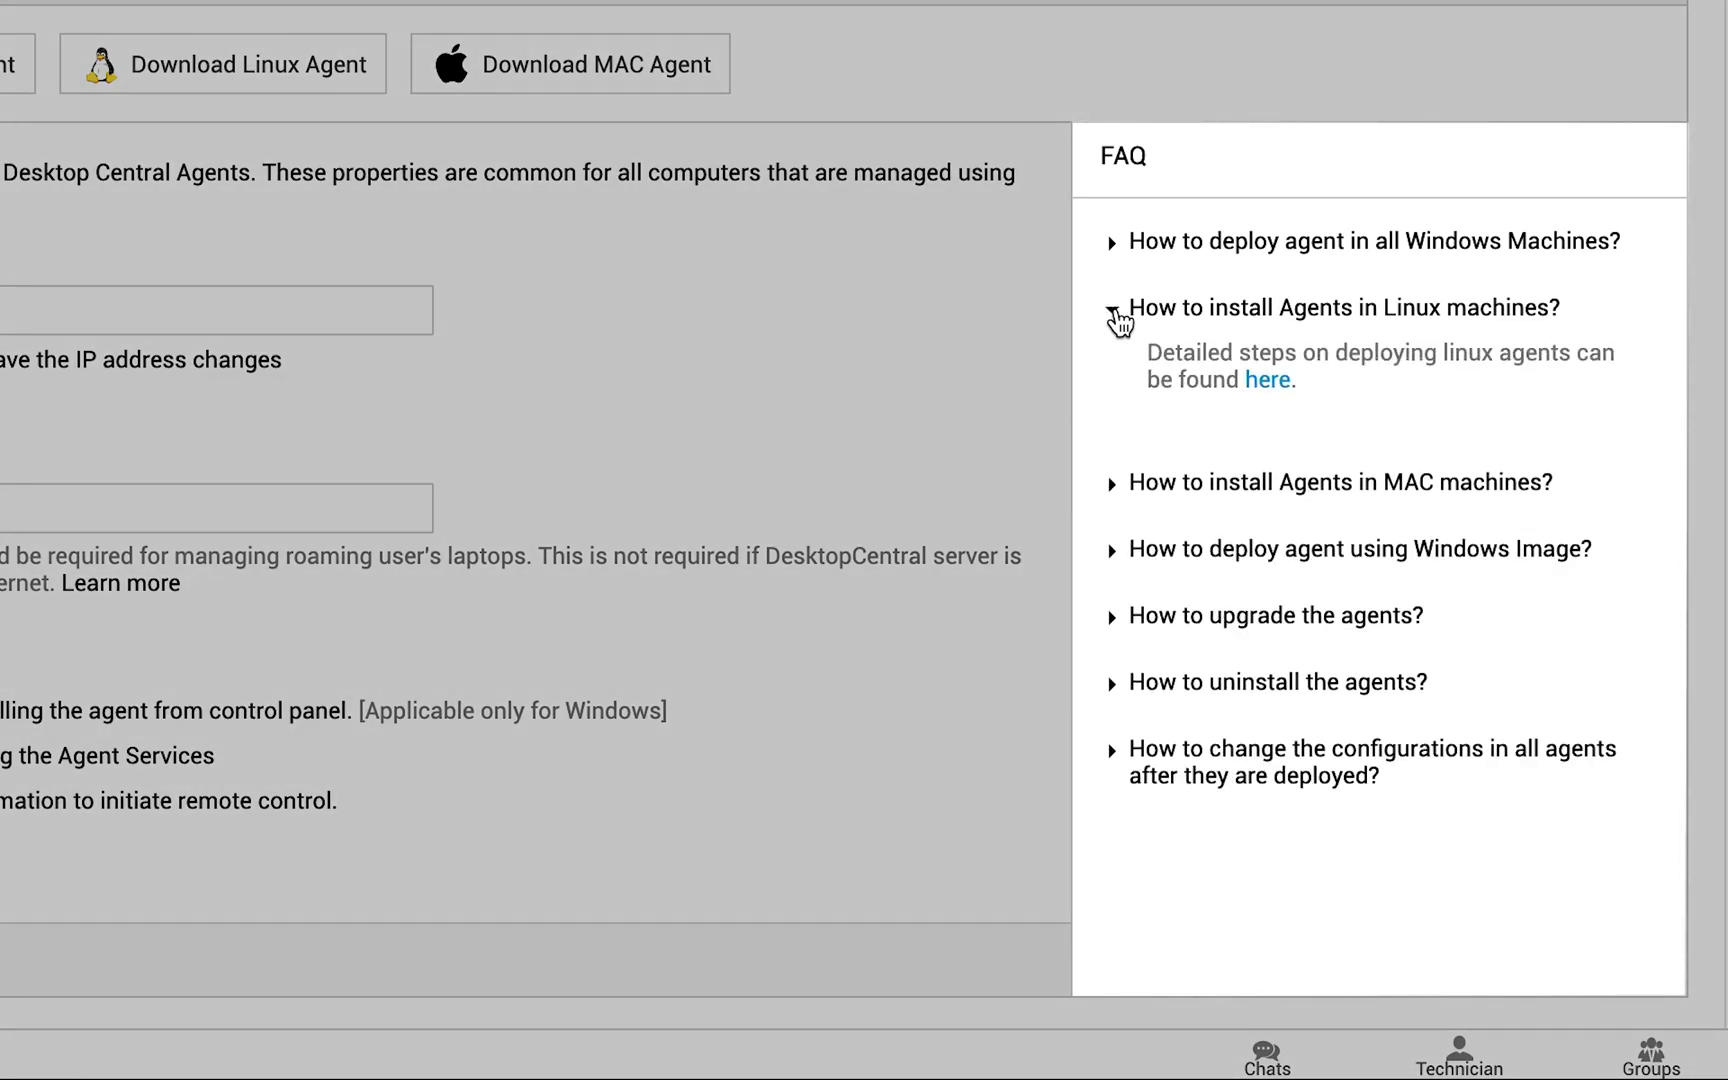
left_click(1114, 258)
left_click(1114, 260)
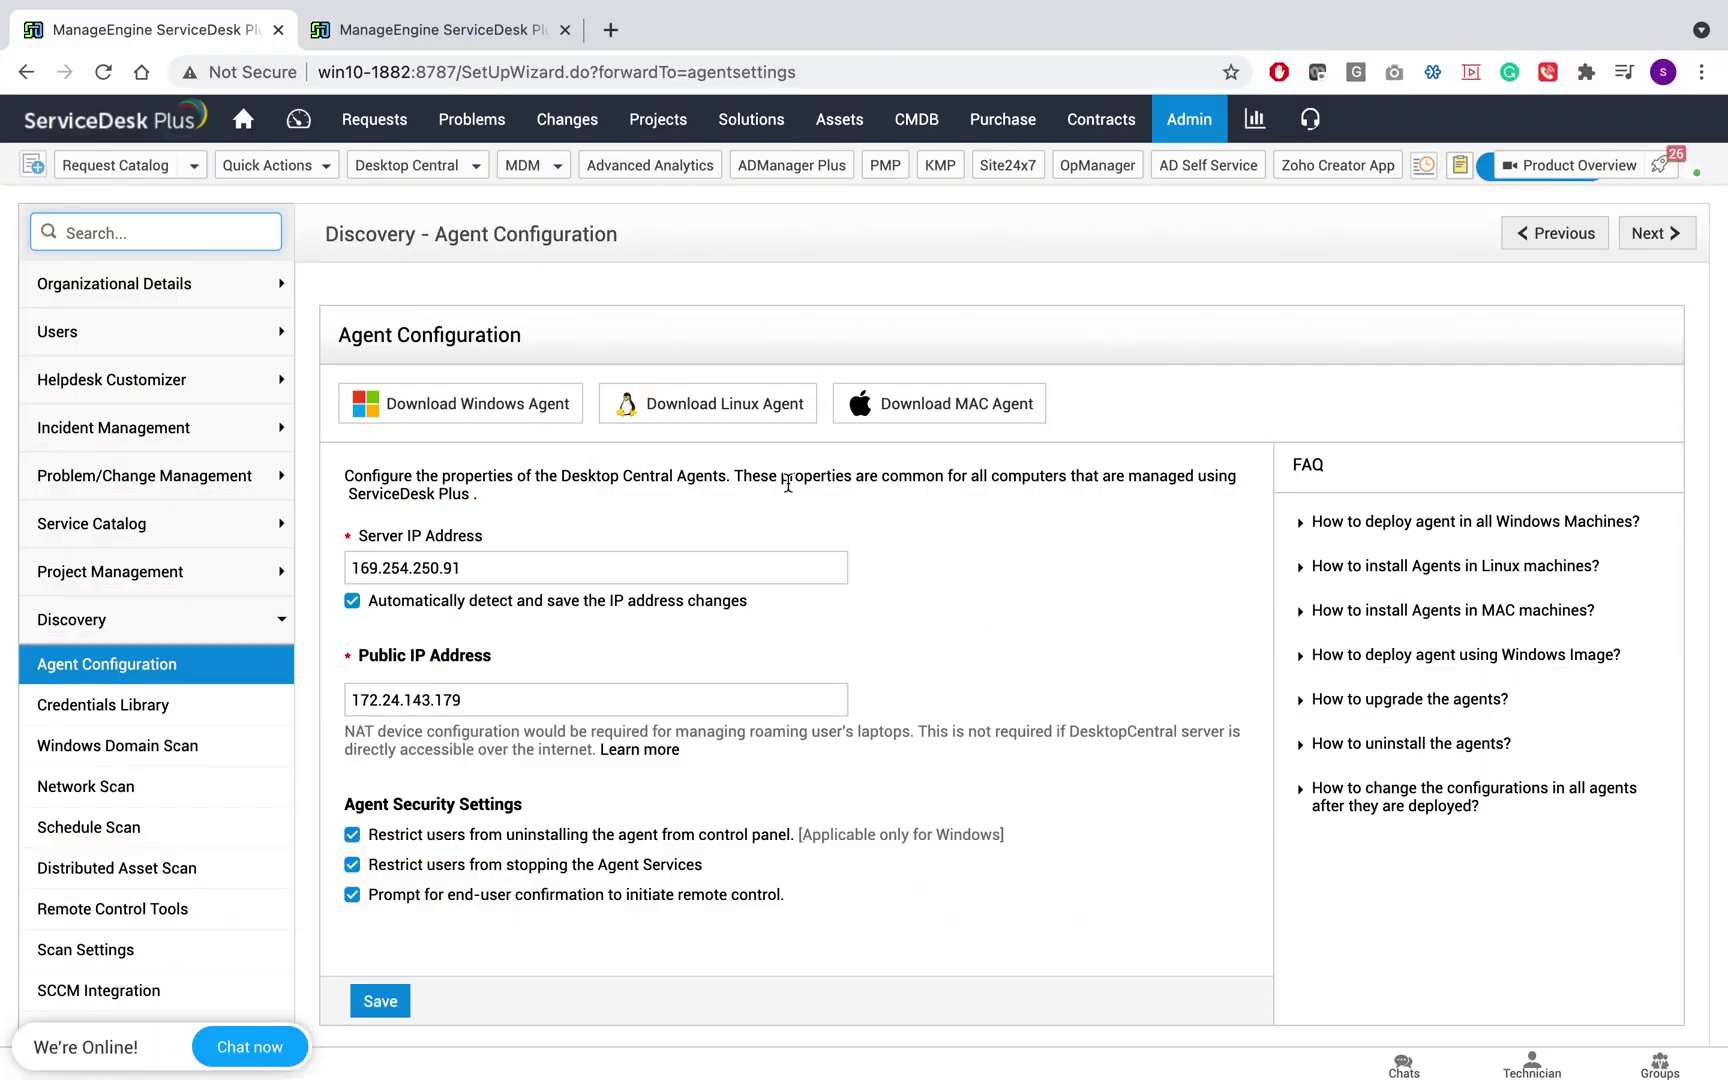
scroll(788, 484, "down", 1)
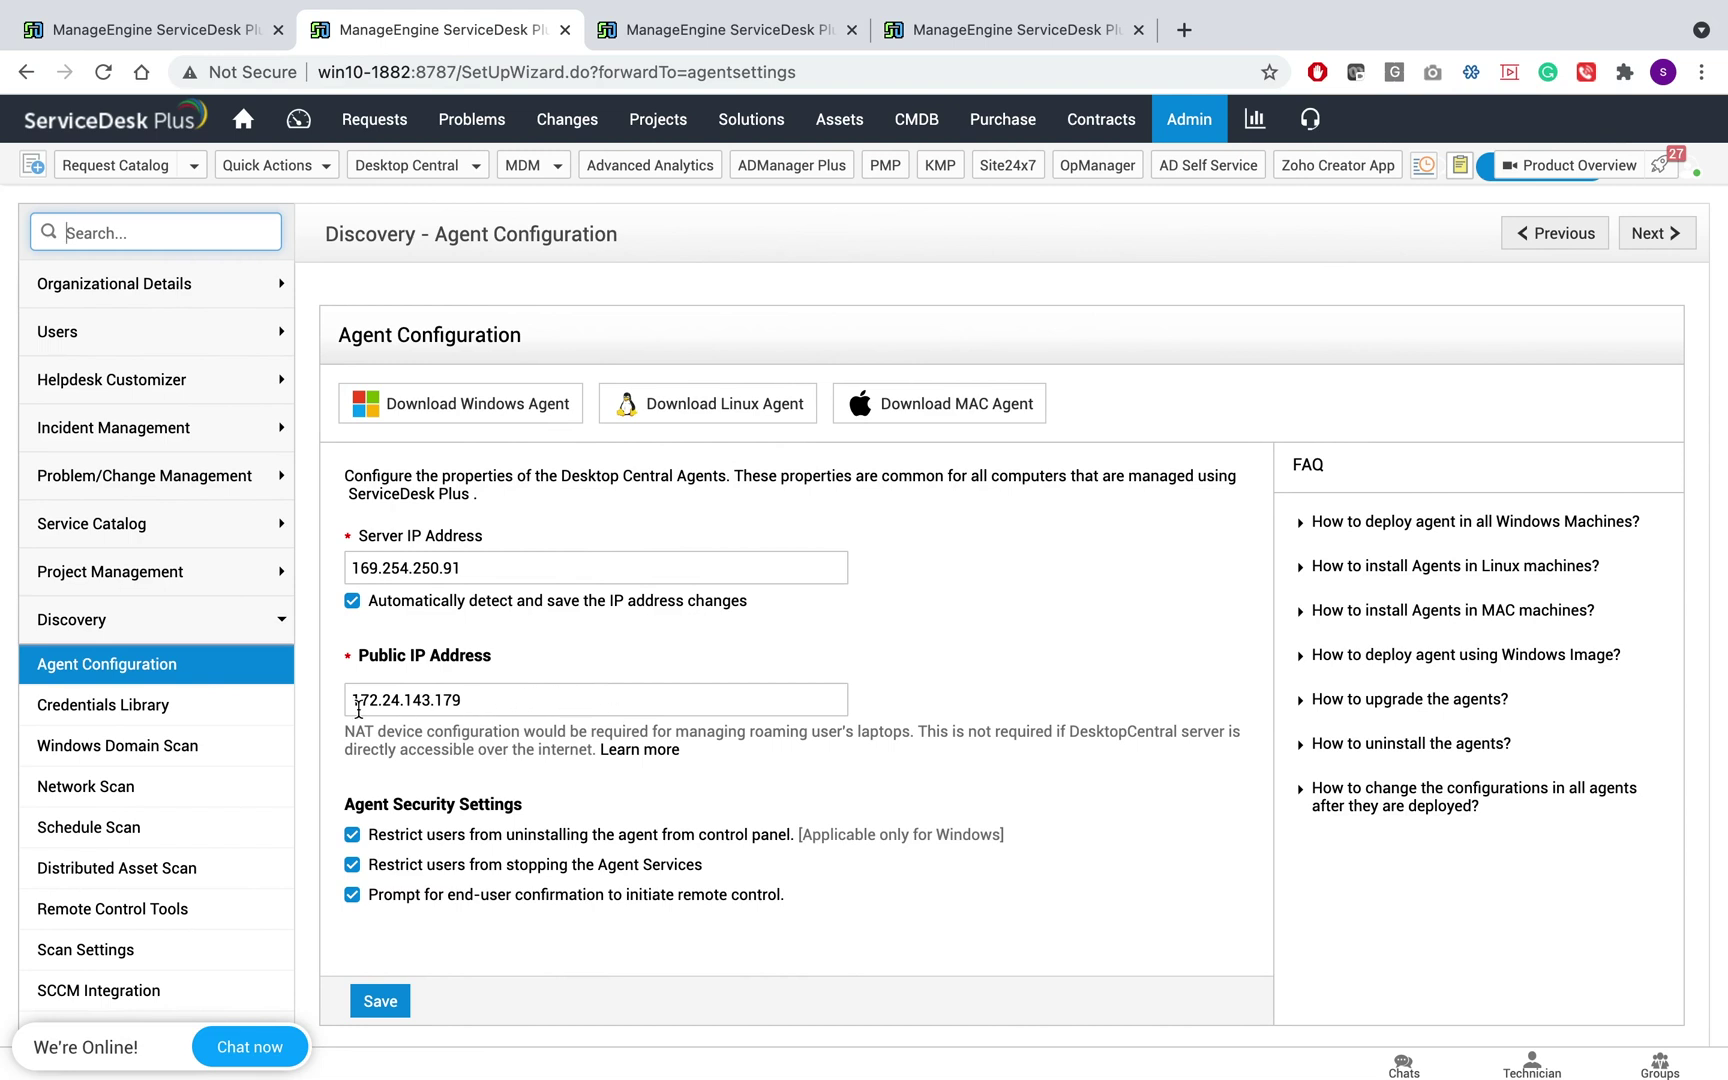
Step: Open the Windows Domain Scan list and edit the linuxosgroup domain
left_click(258, 753)
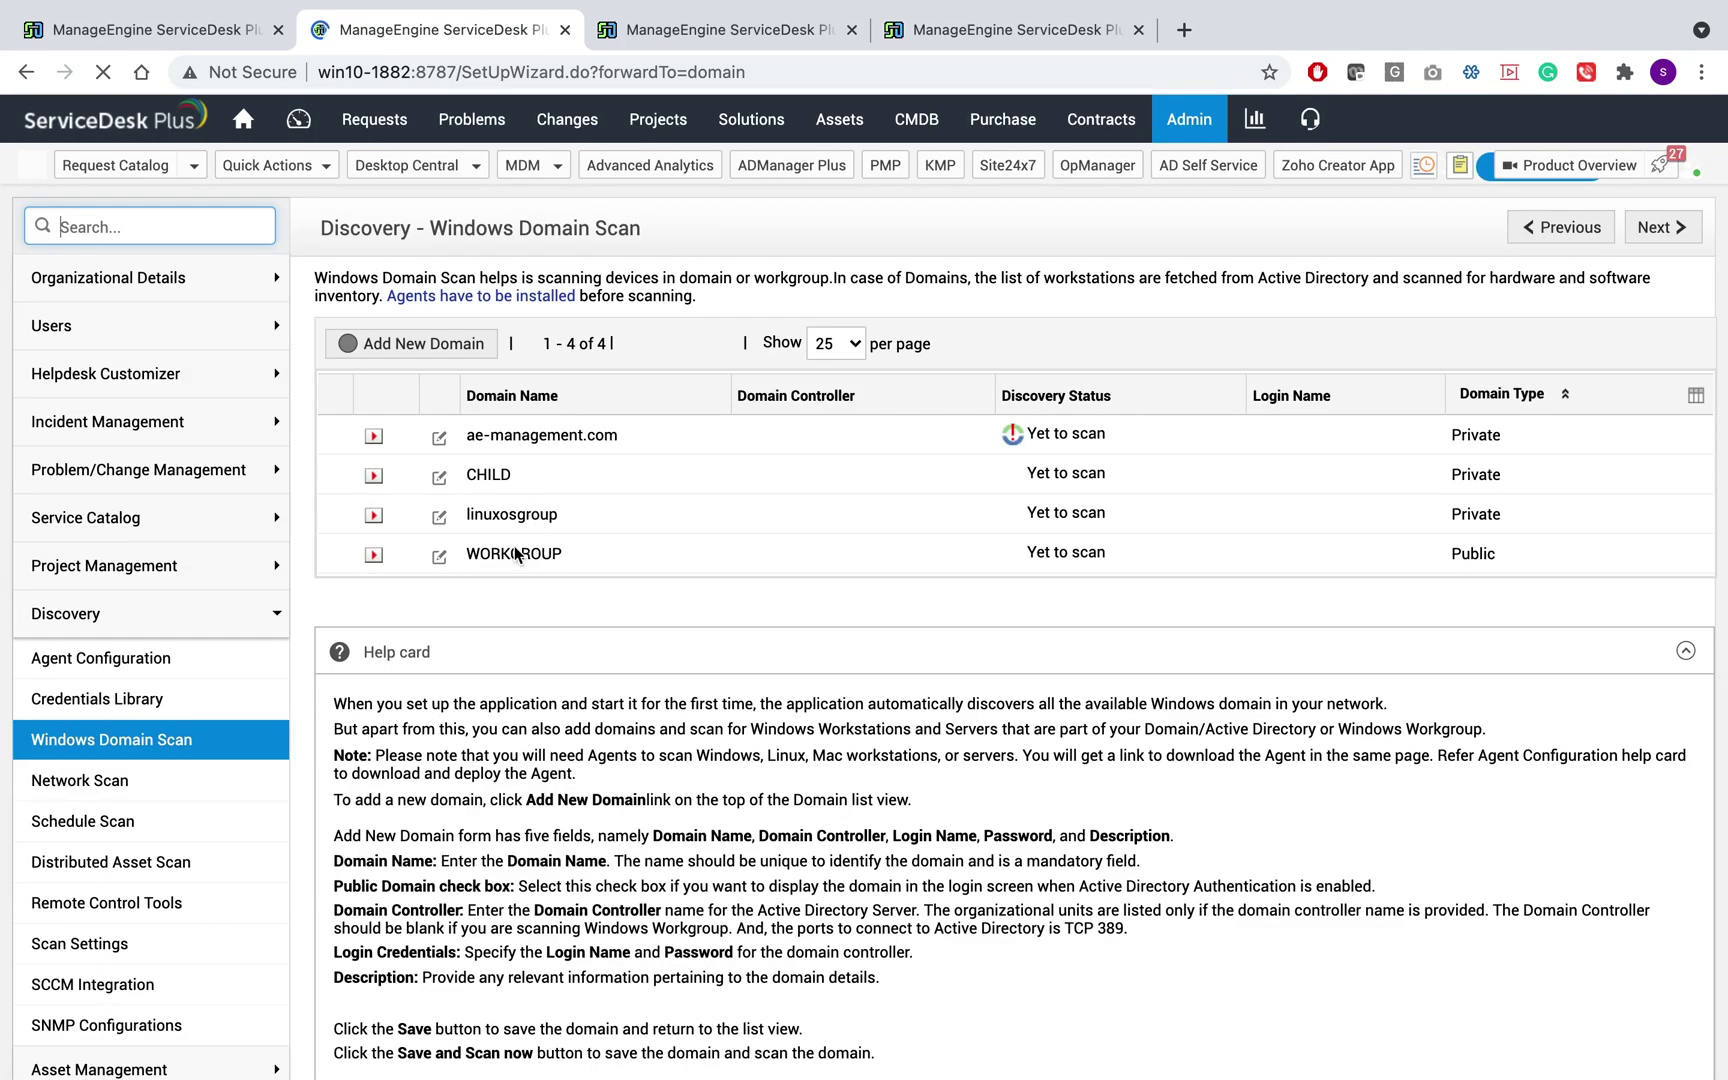
left_click(439, 520)
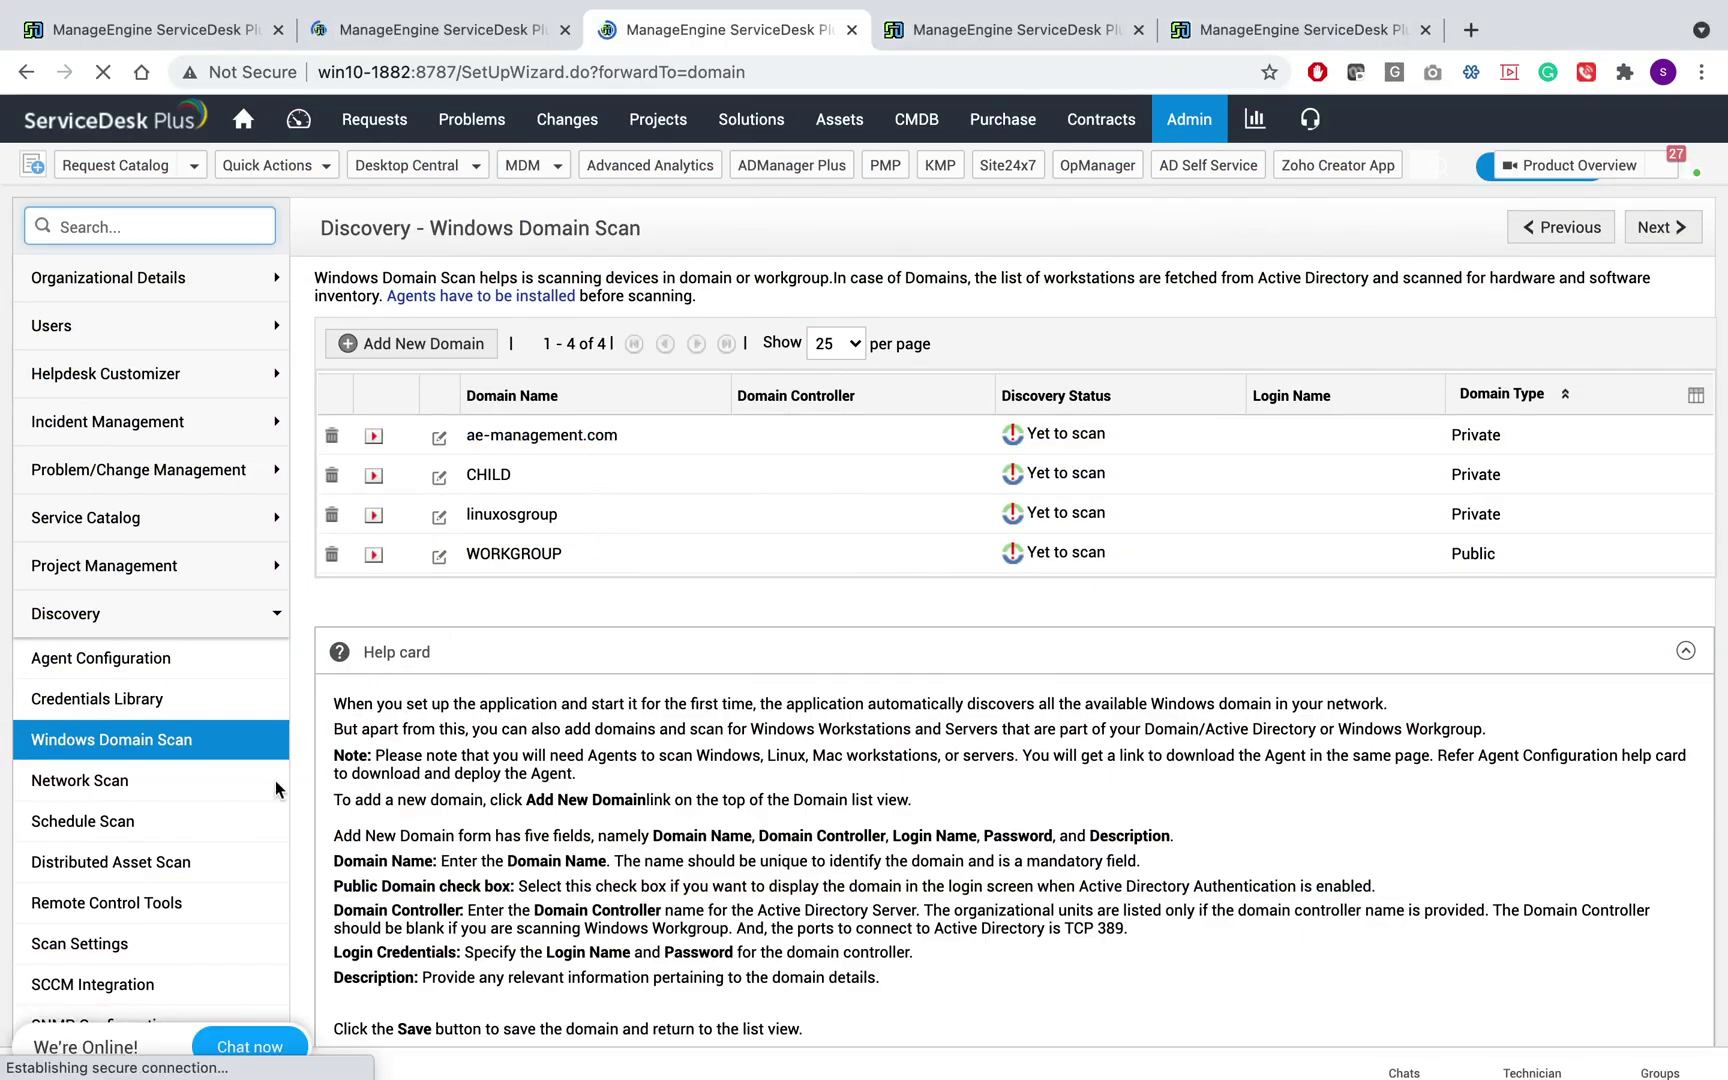
Step: Add a new Network Scan using an IP Address Range and the Windows,Linux,Mac agent option
left_click(106, 789)
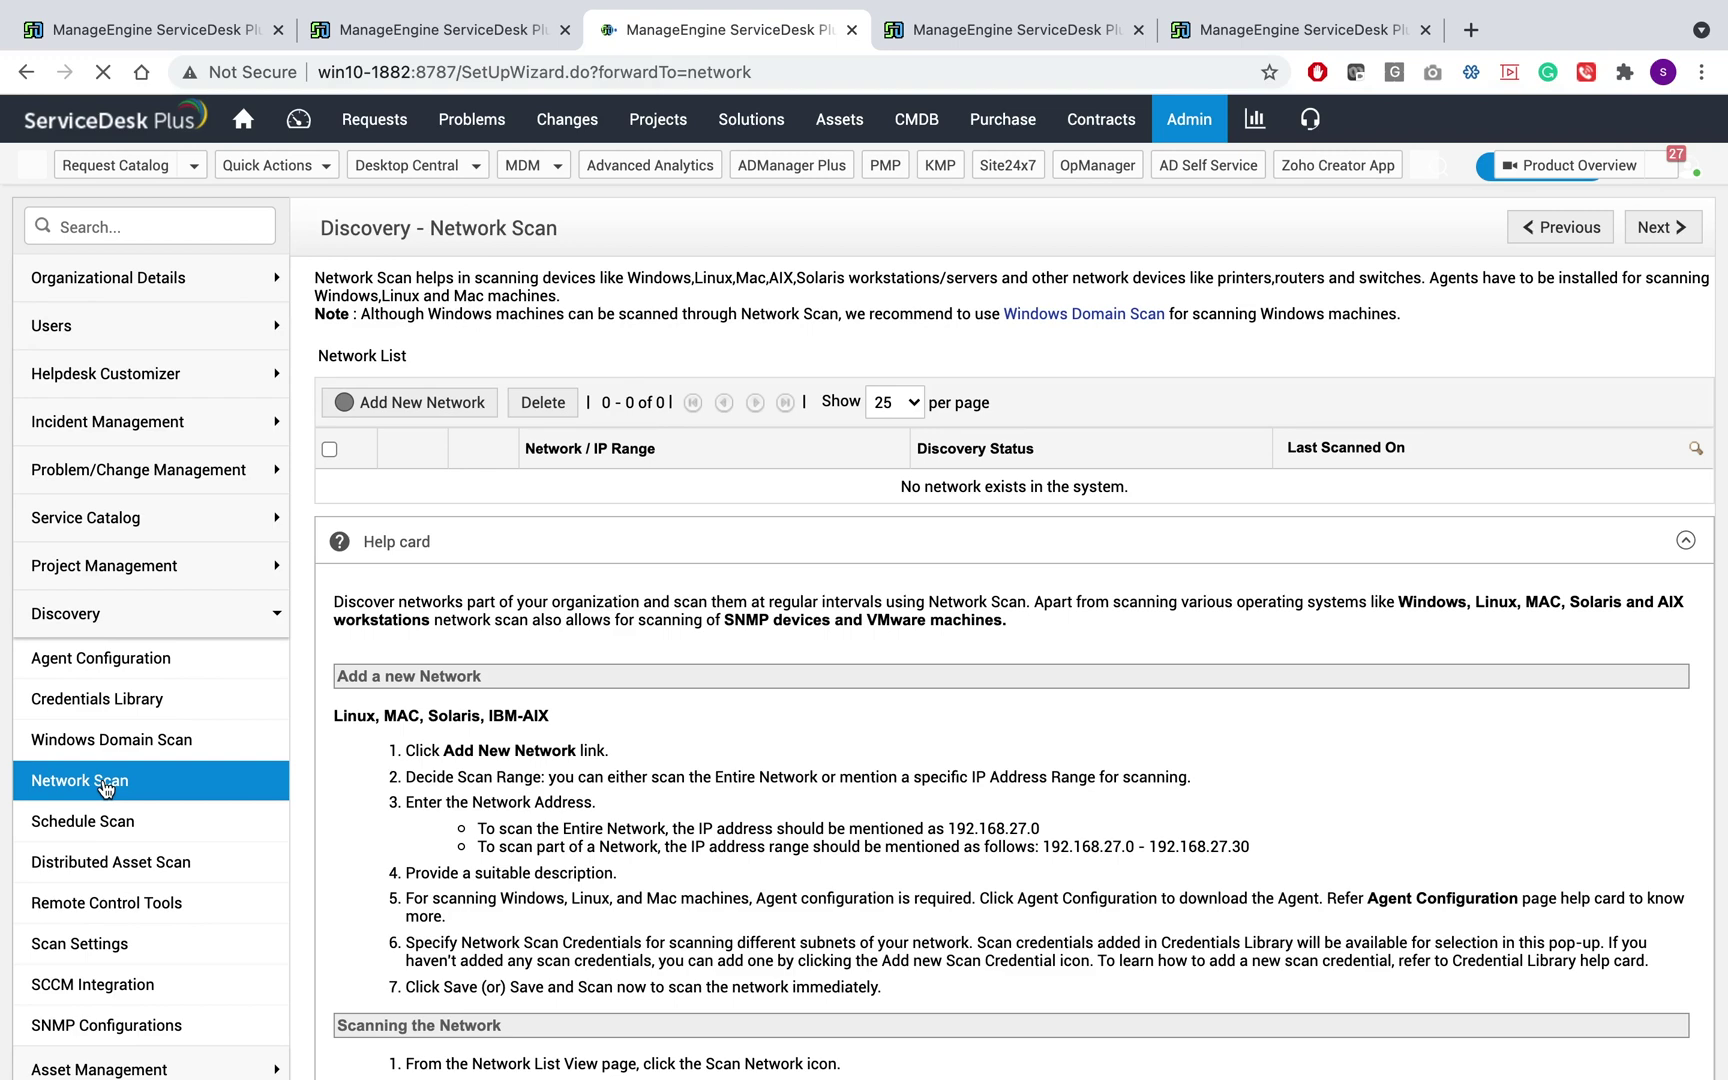
left_click(435, 404)
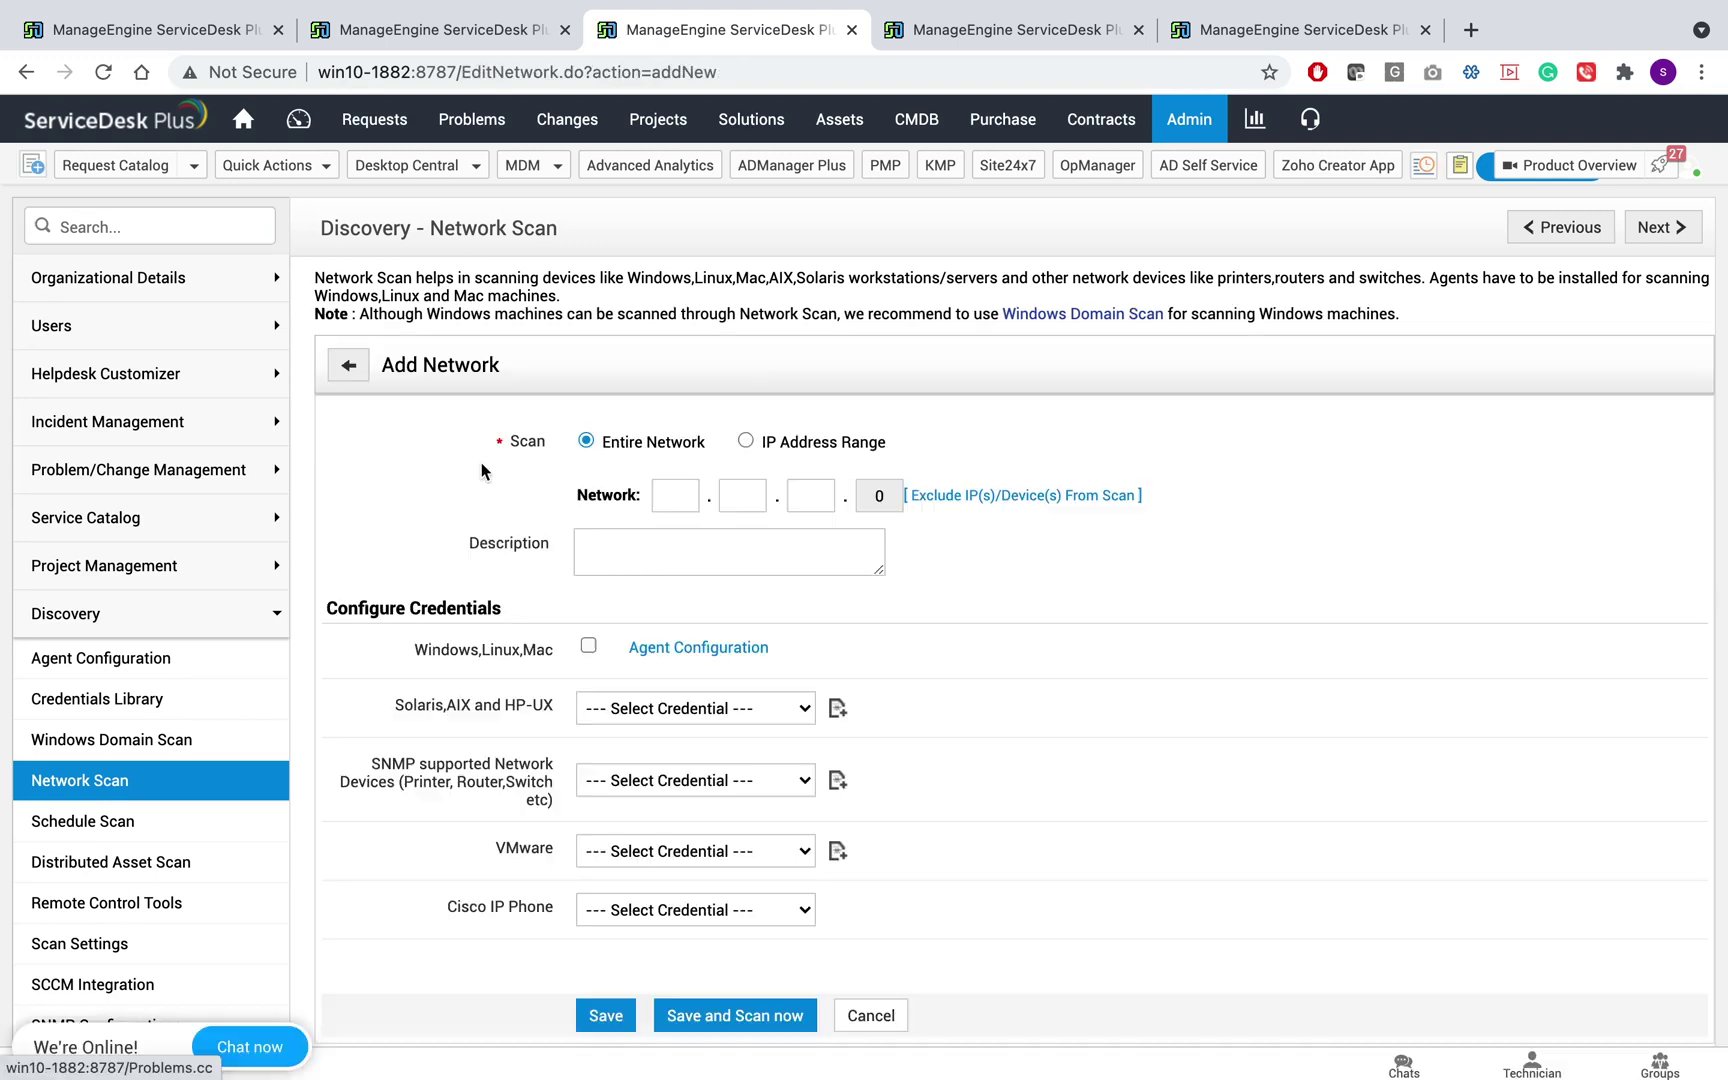
scroll(481, 486, "down", 1)
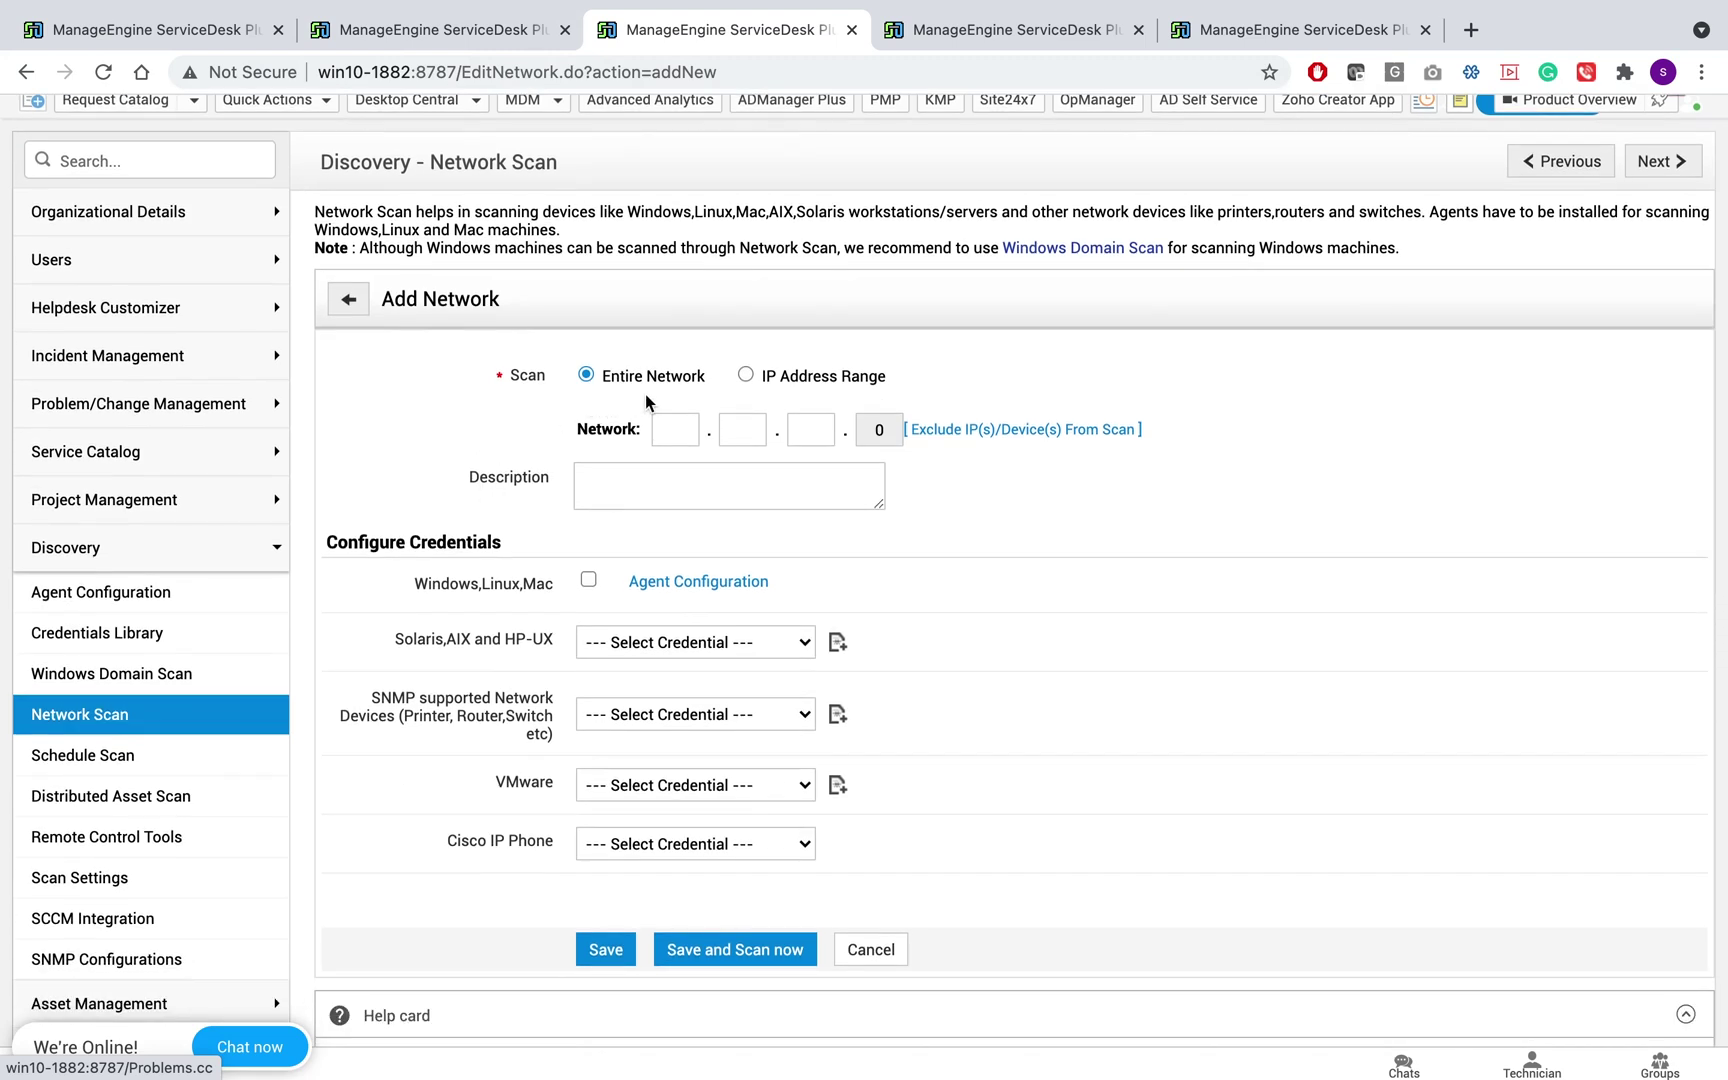
left_click(805, 380)
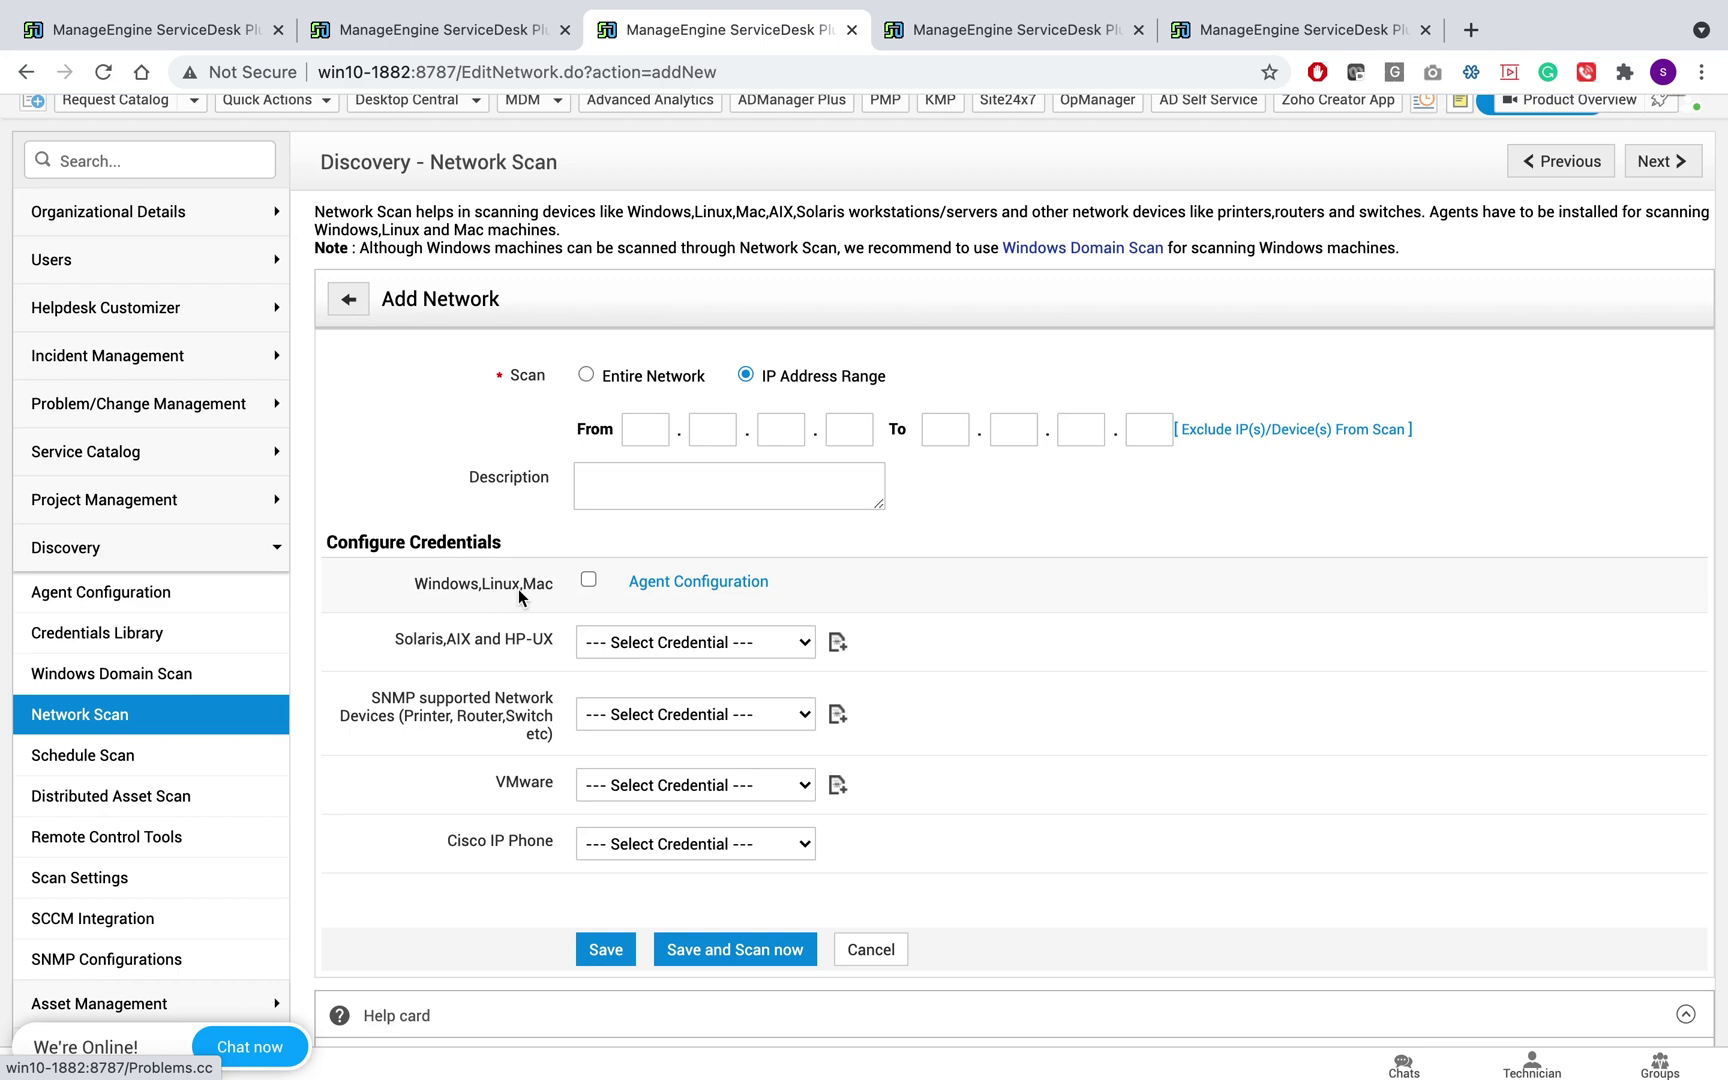
left_click(588, 582)
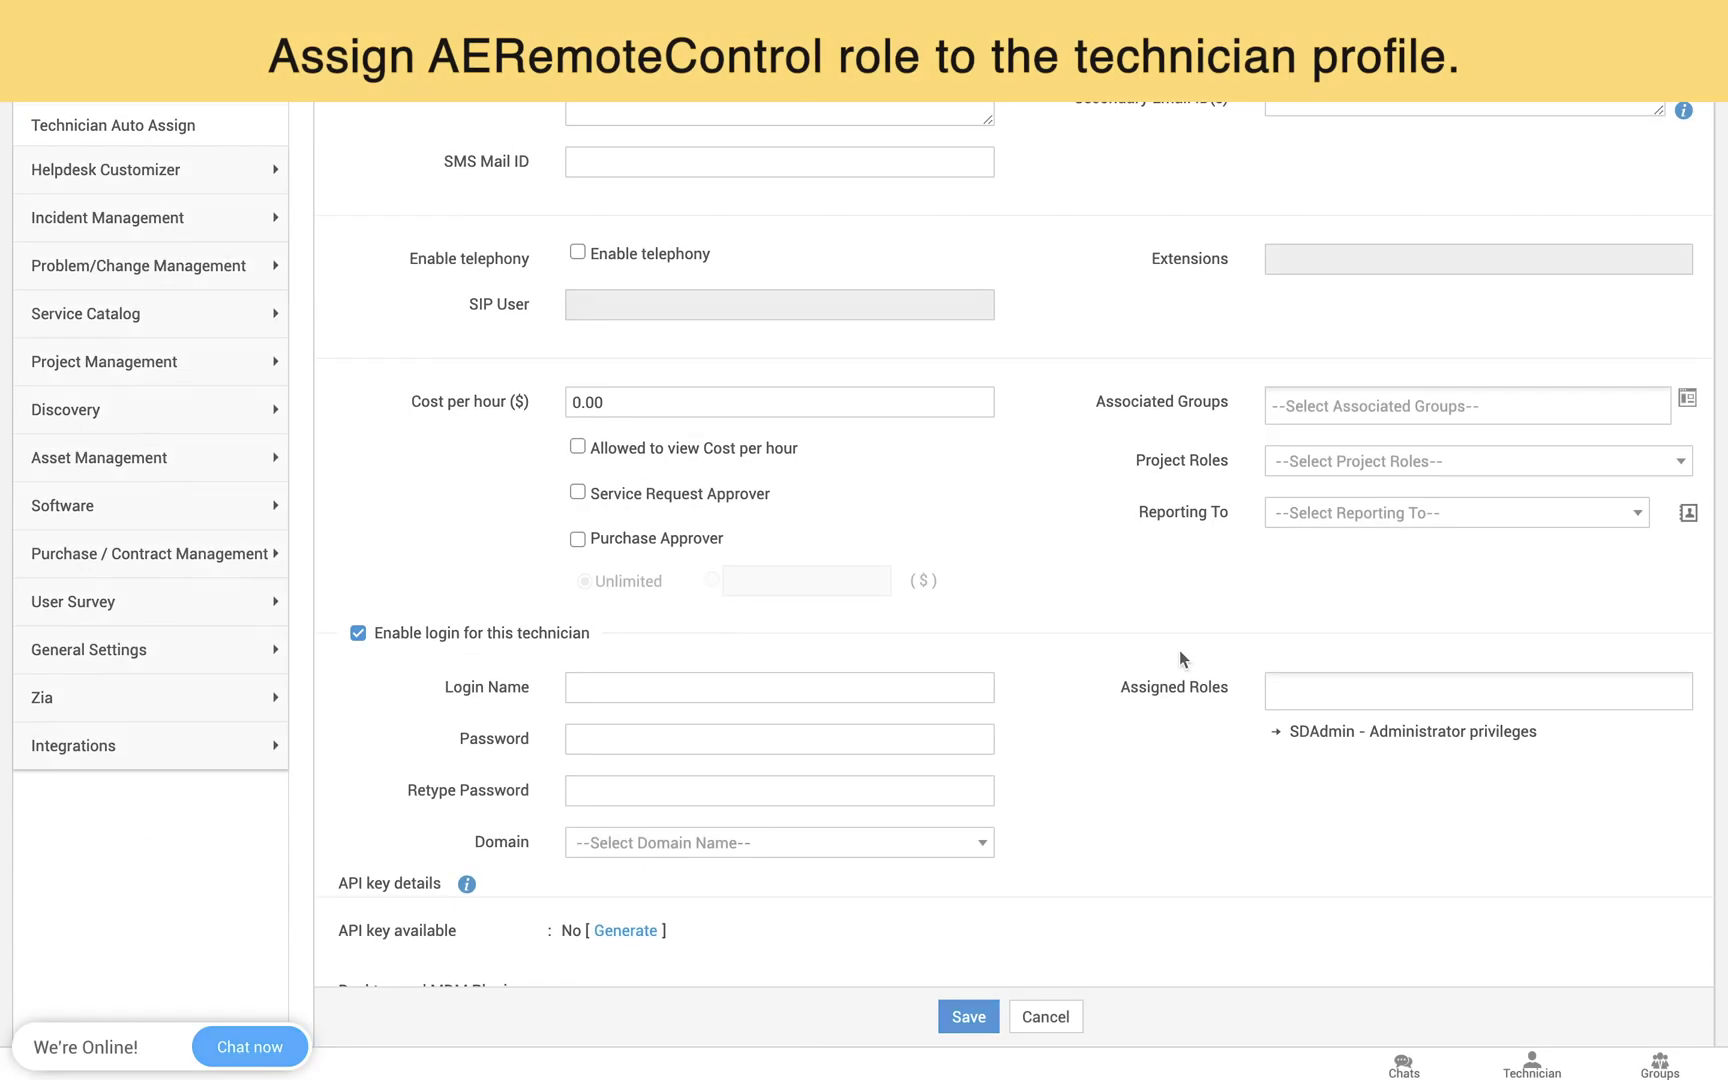
Step: Review the technician's Assigned Roles list, then scroll through the Agent Security Settings
left_click(1314, 702)
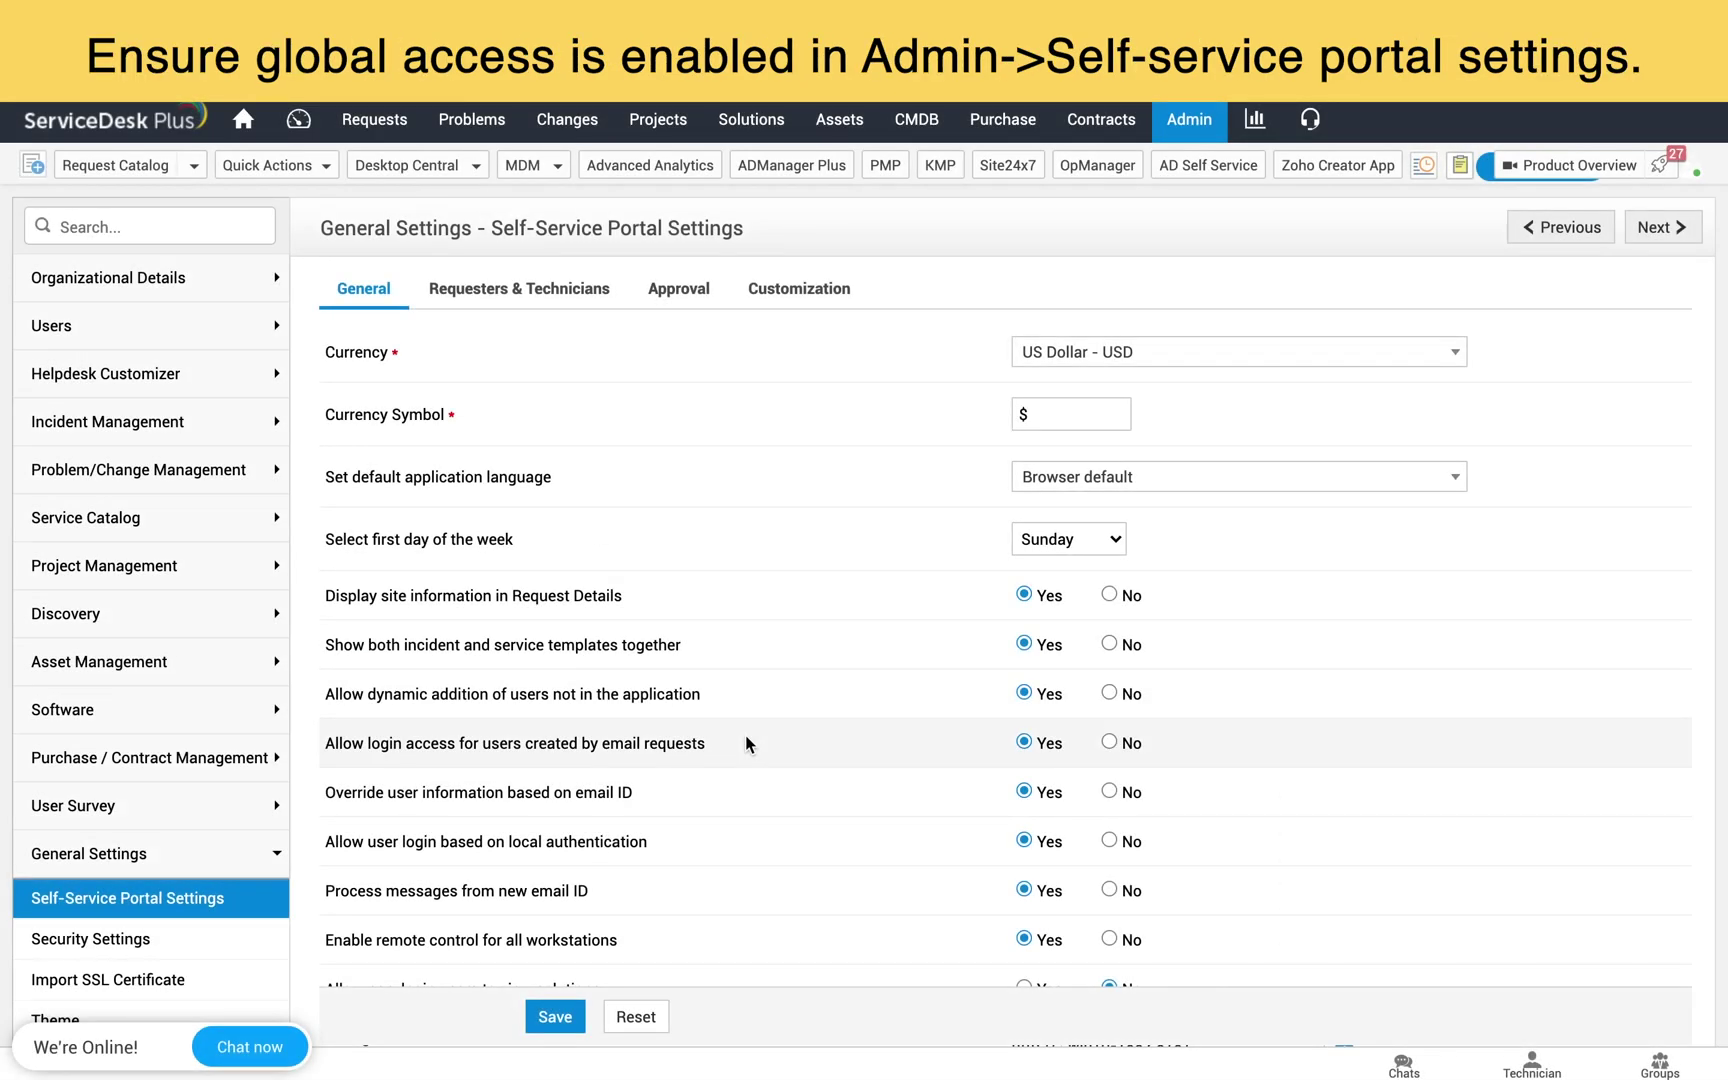
scroll(745, 743, "down", 2)
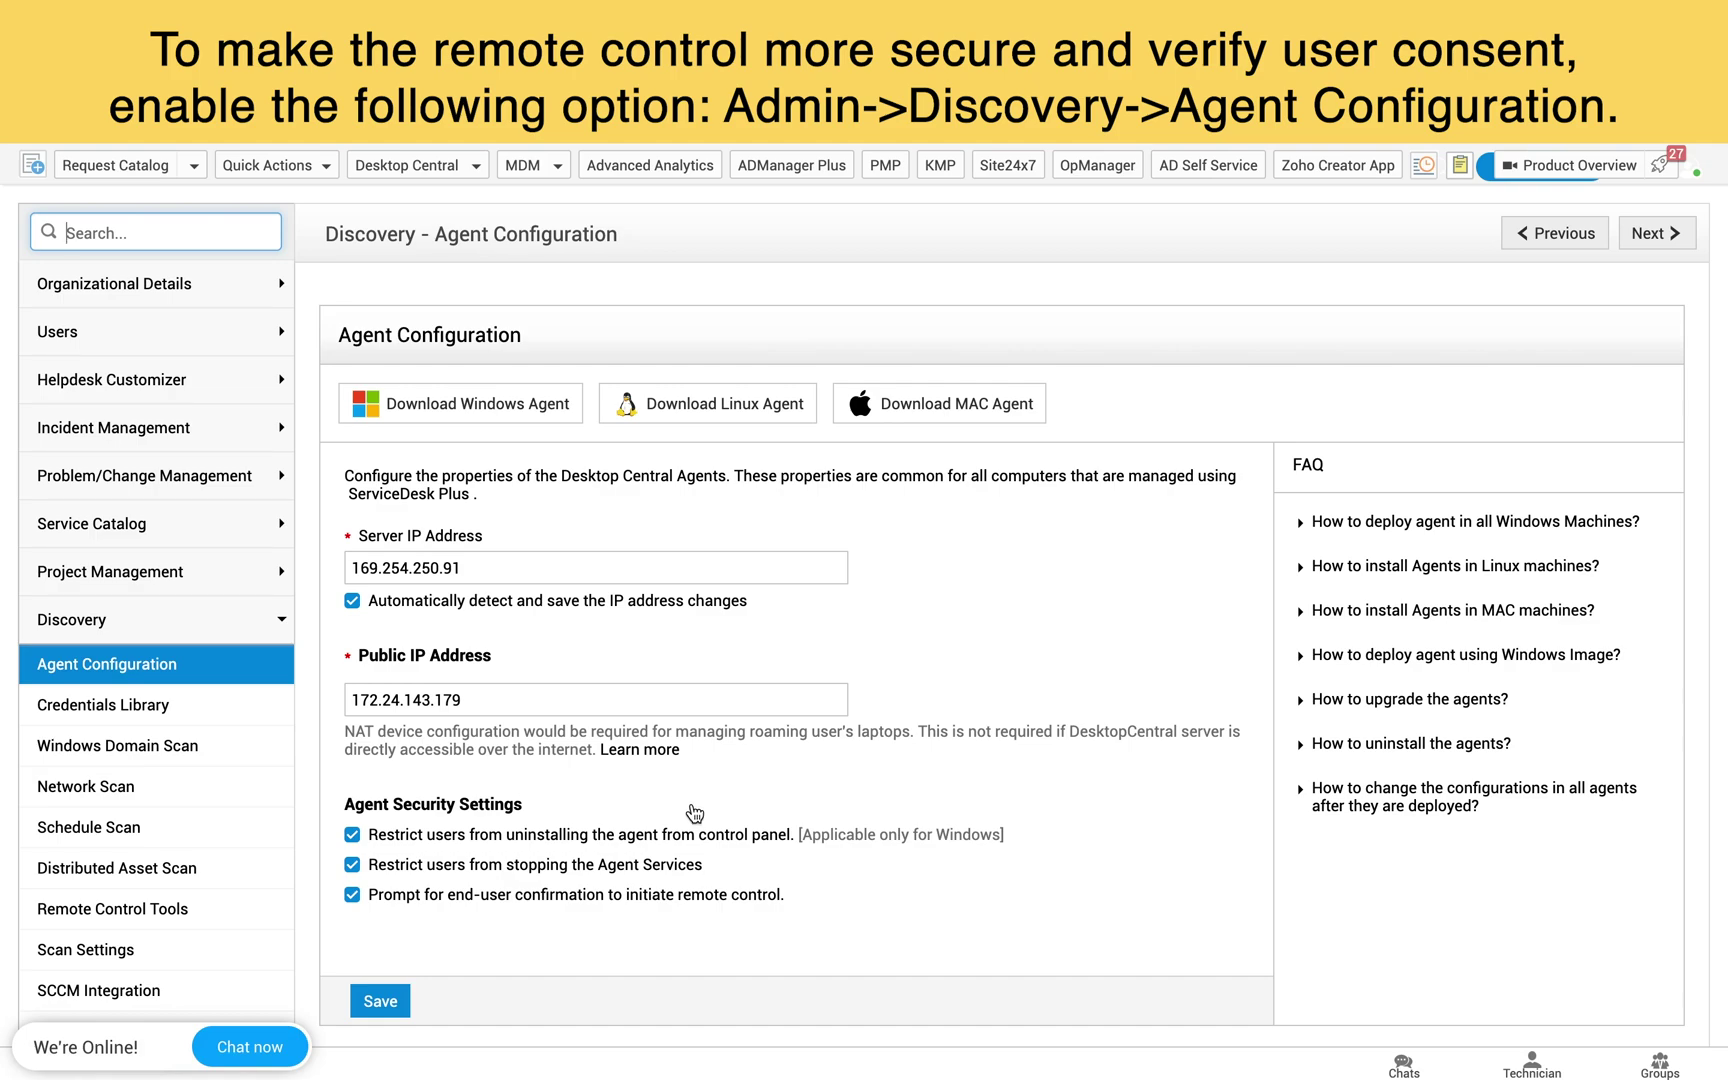
scroll(718, 880, "down", 2)
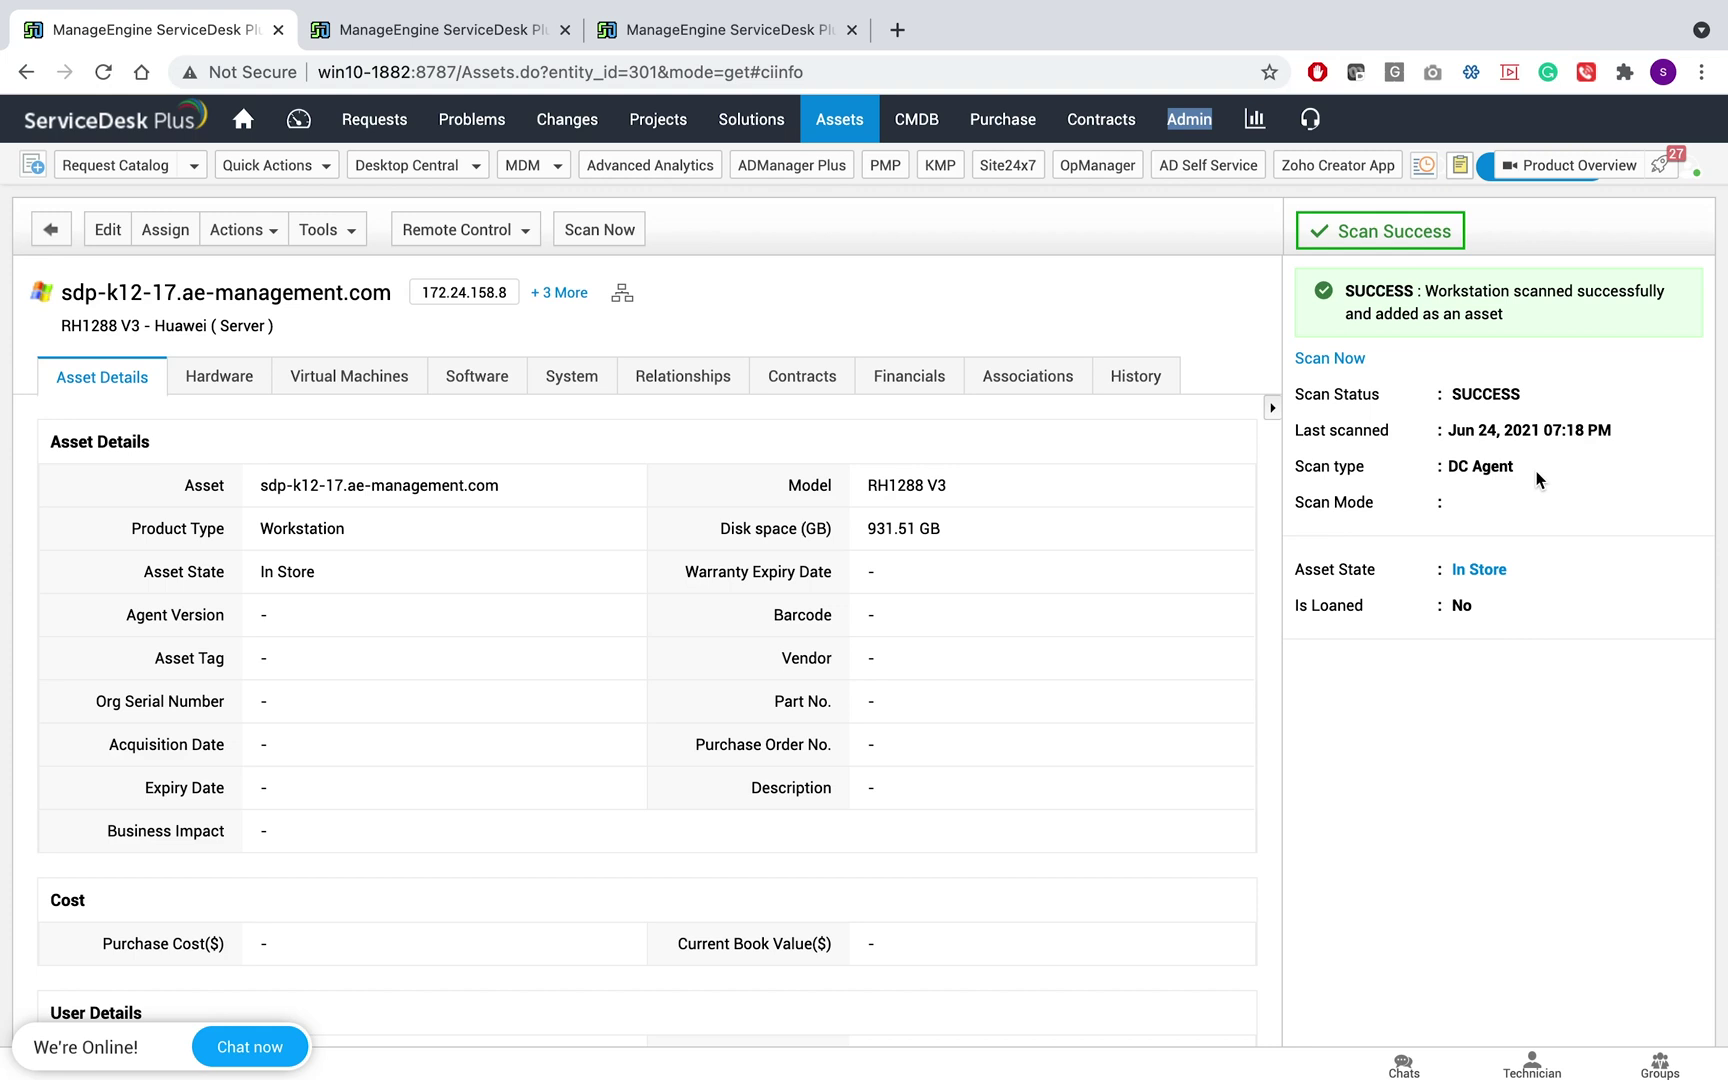
Step: Open the Remote Control dropdown on the sdp-k12-17.ae-management.com asset page
left_click(459, 232)
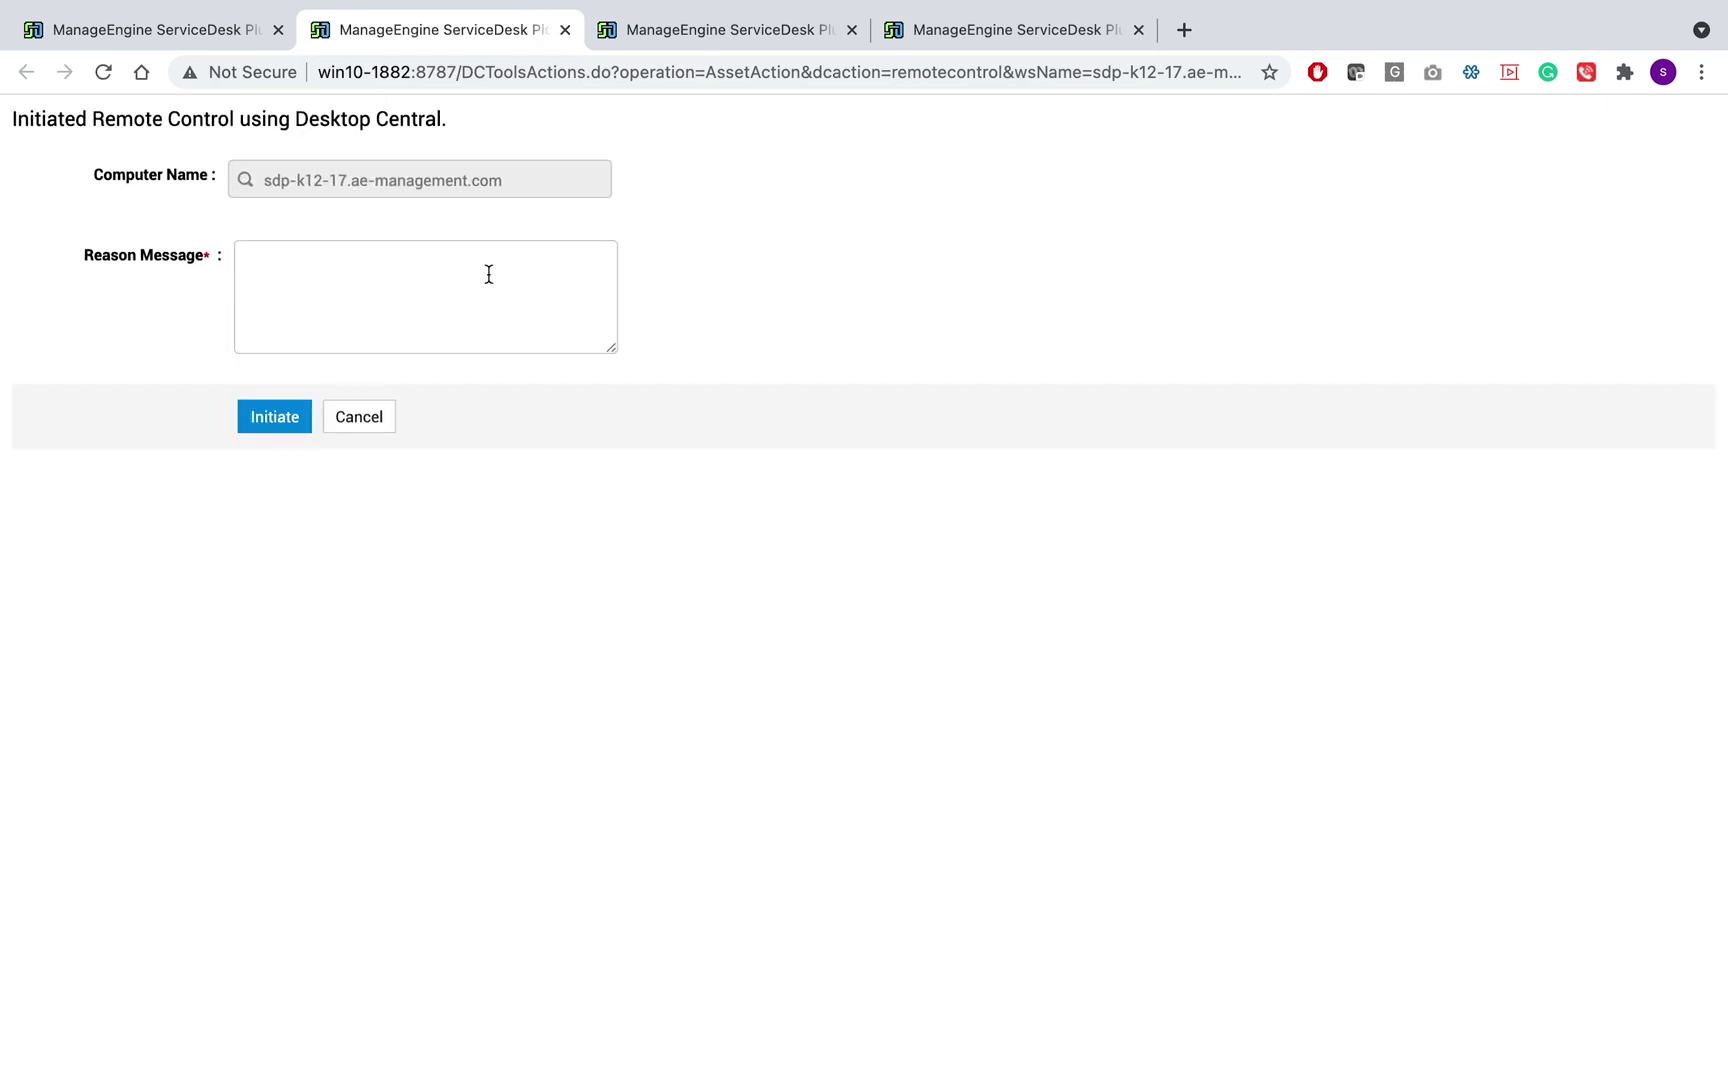
Step: Enter 'Server Upgrade' as the Reason Message and initiate the Desktop Central session
left_click(489, 274)
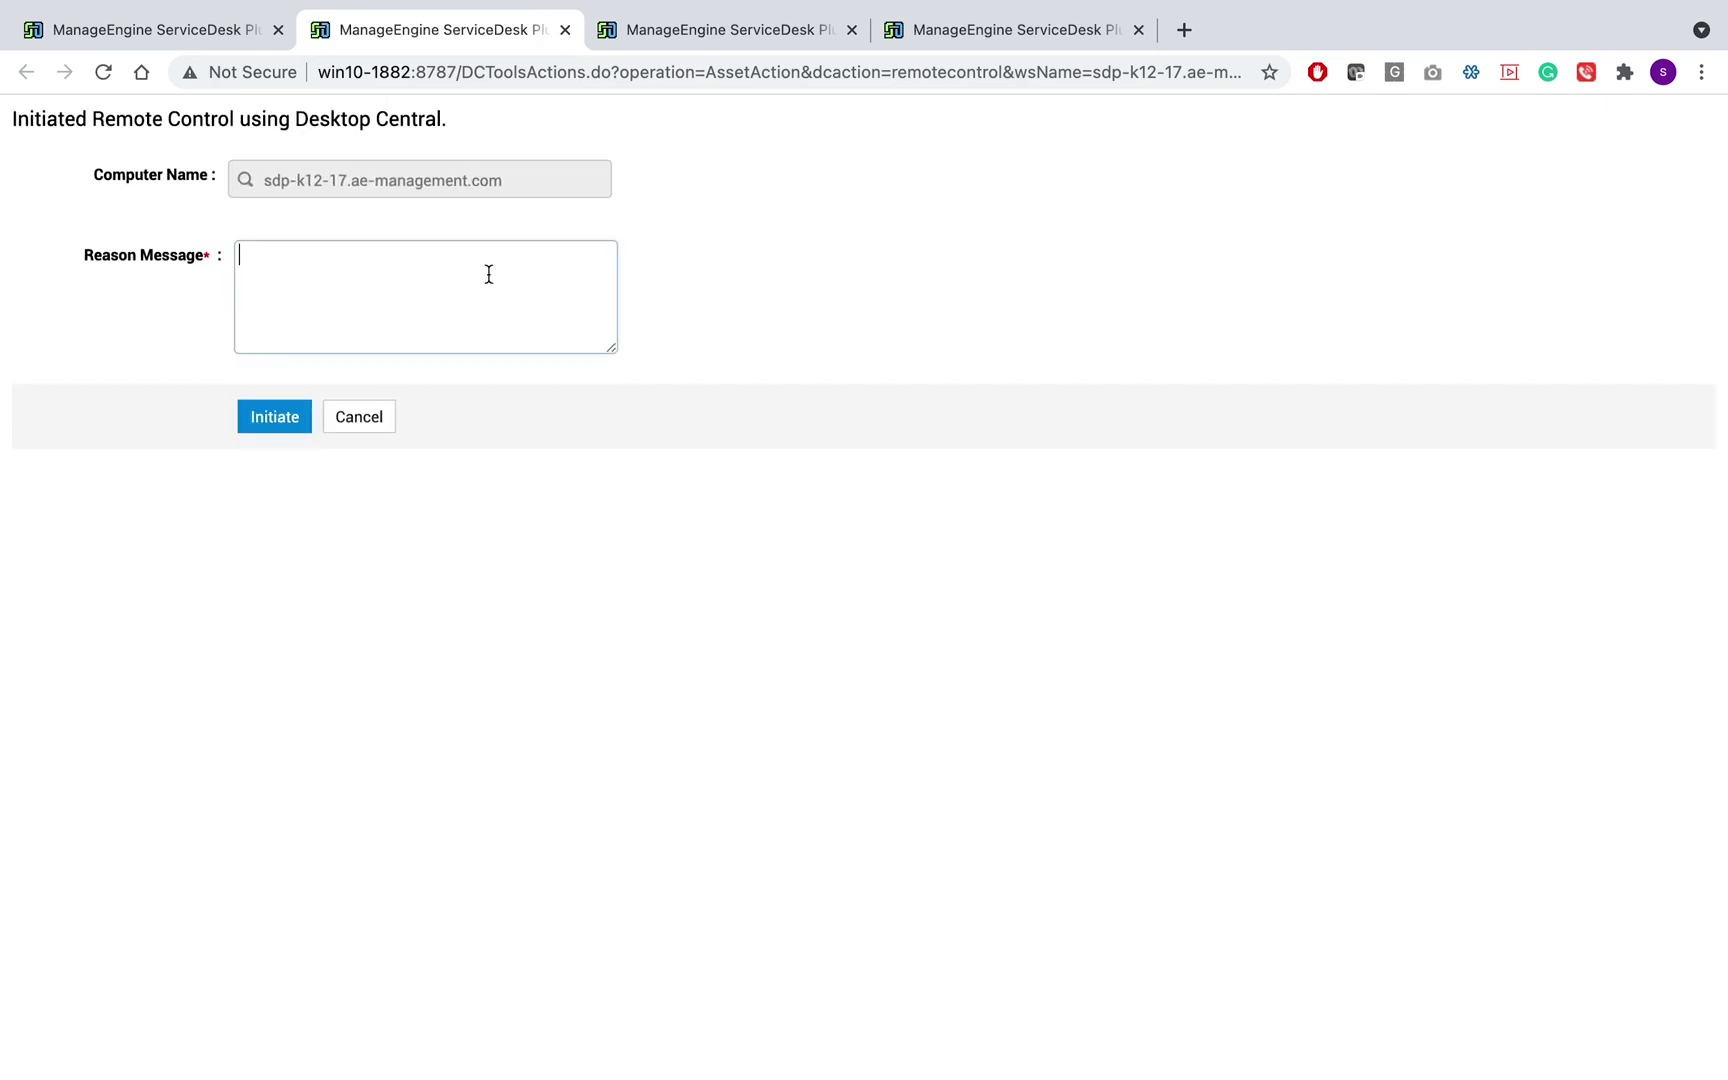
type("Server Upg")
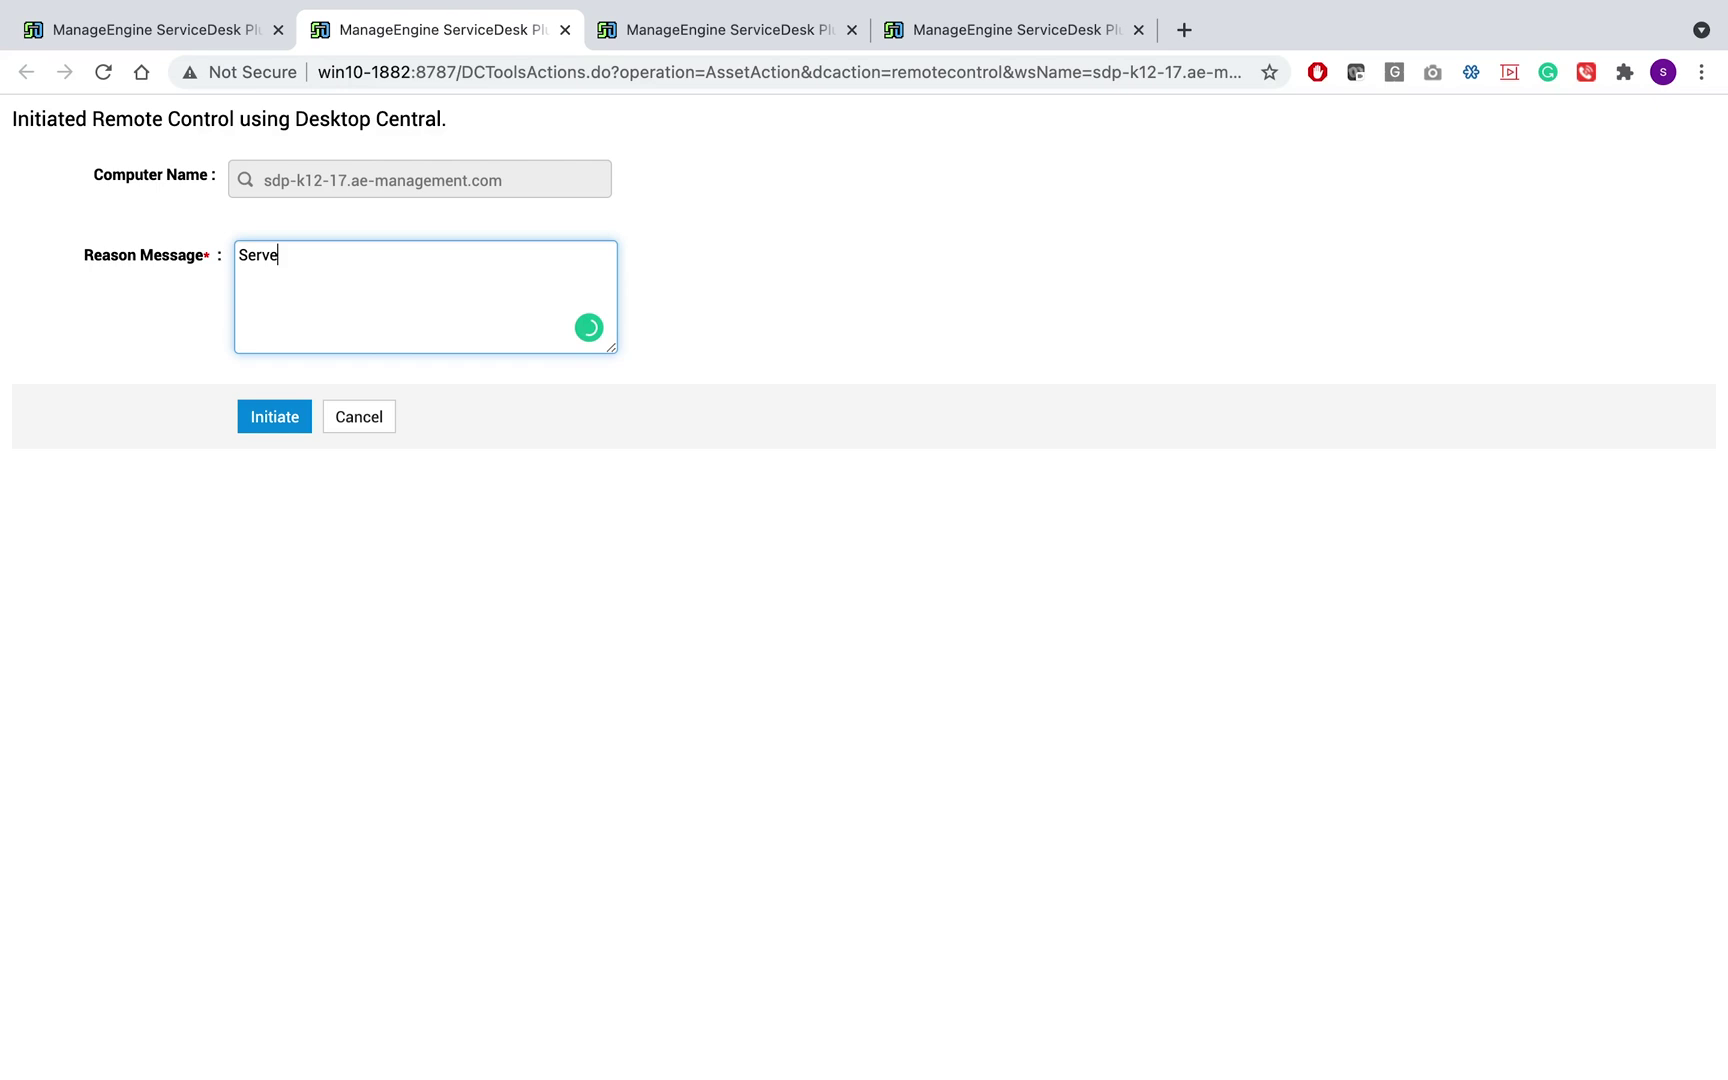
type("rade")
left_click(284, 416)
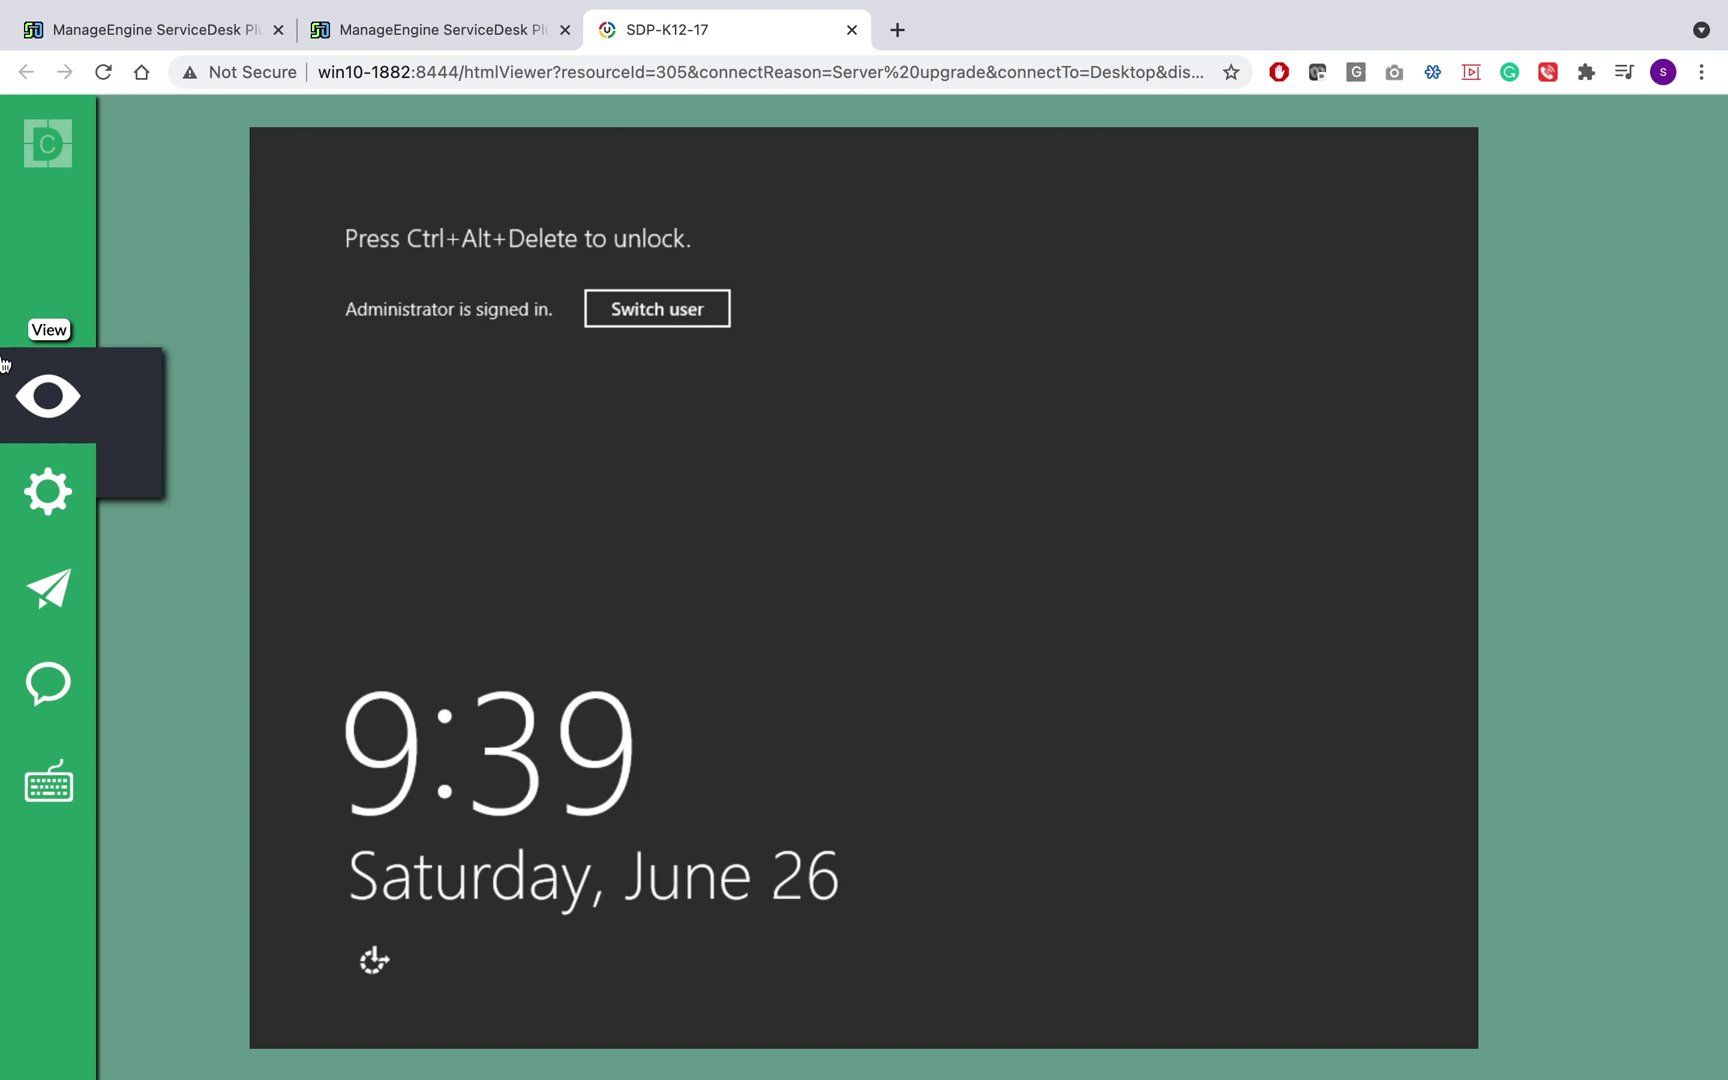
Step: Check the View menu, then send Ctrl Alt Del from Actions to reach the sign-in prompt
left_click(24, 387)
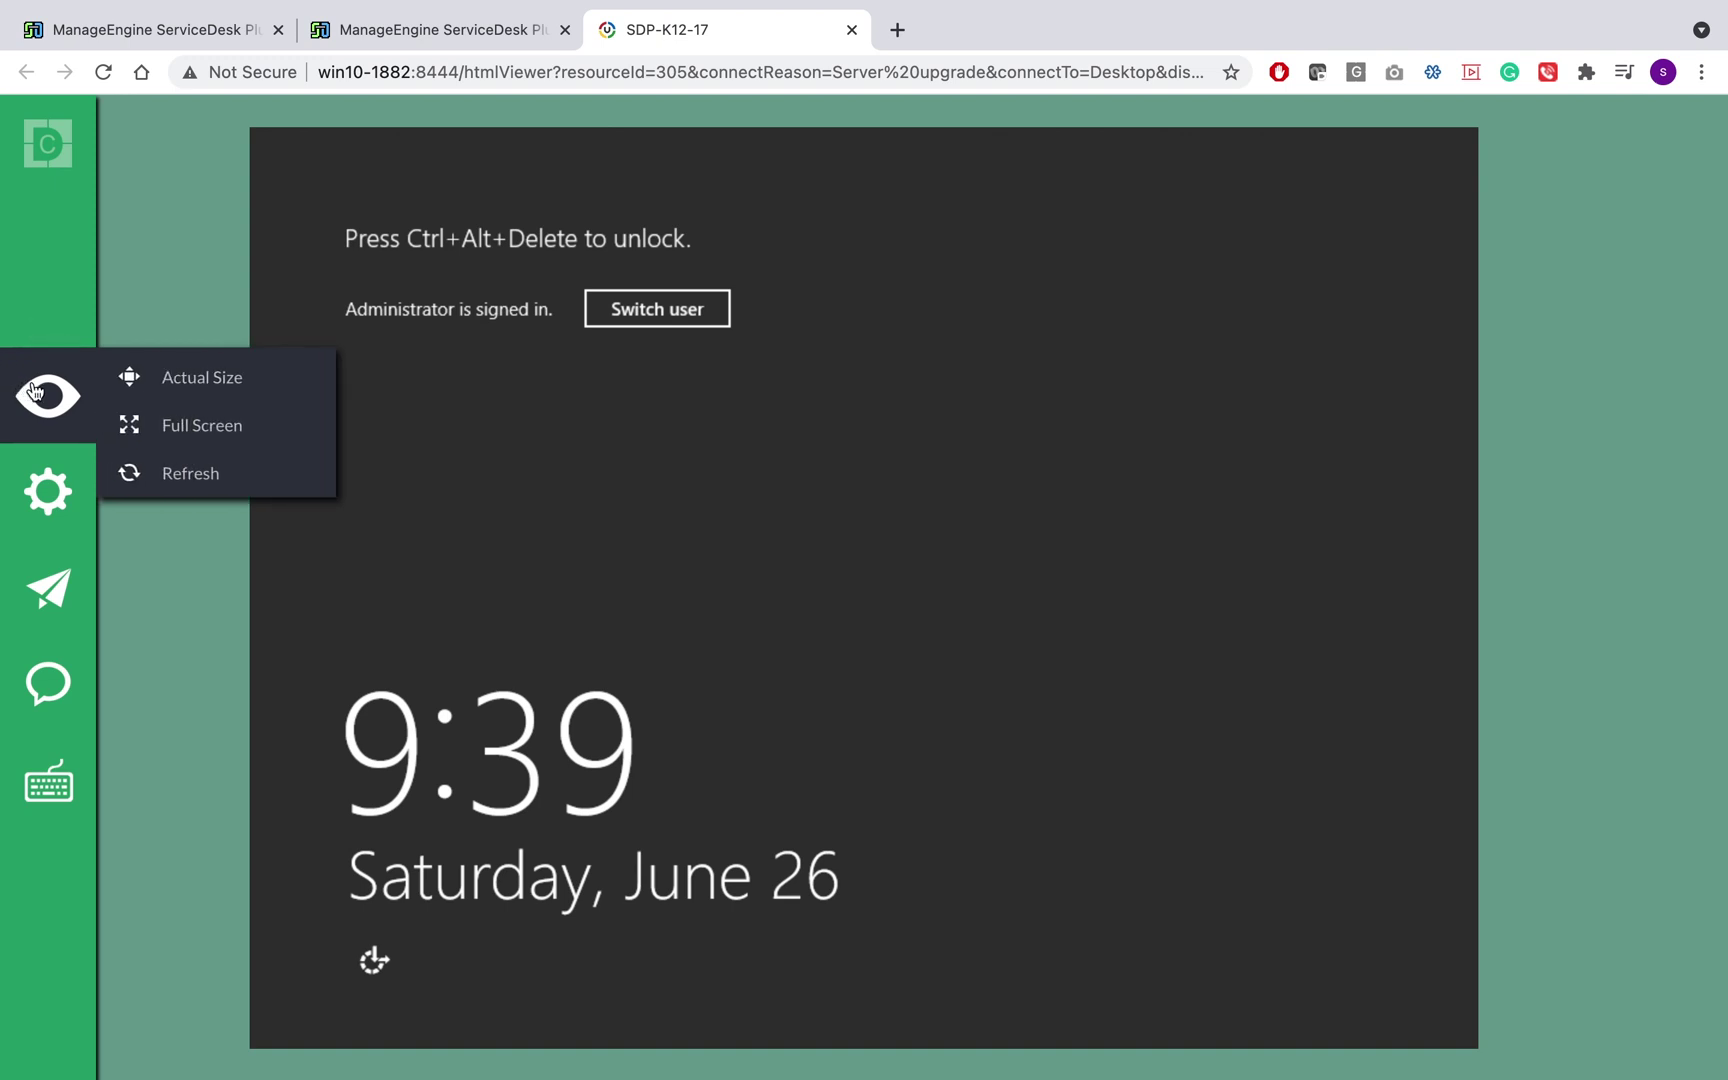
left_click(40, 500)
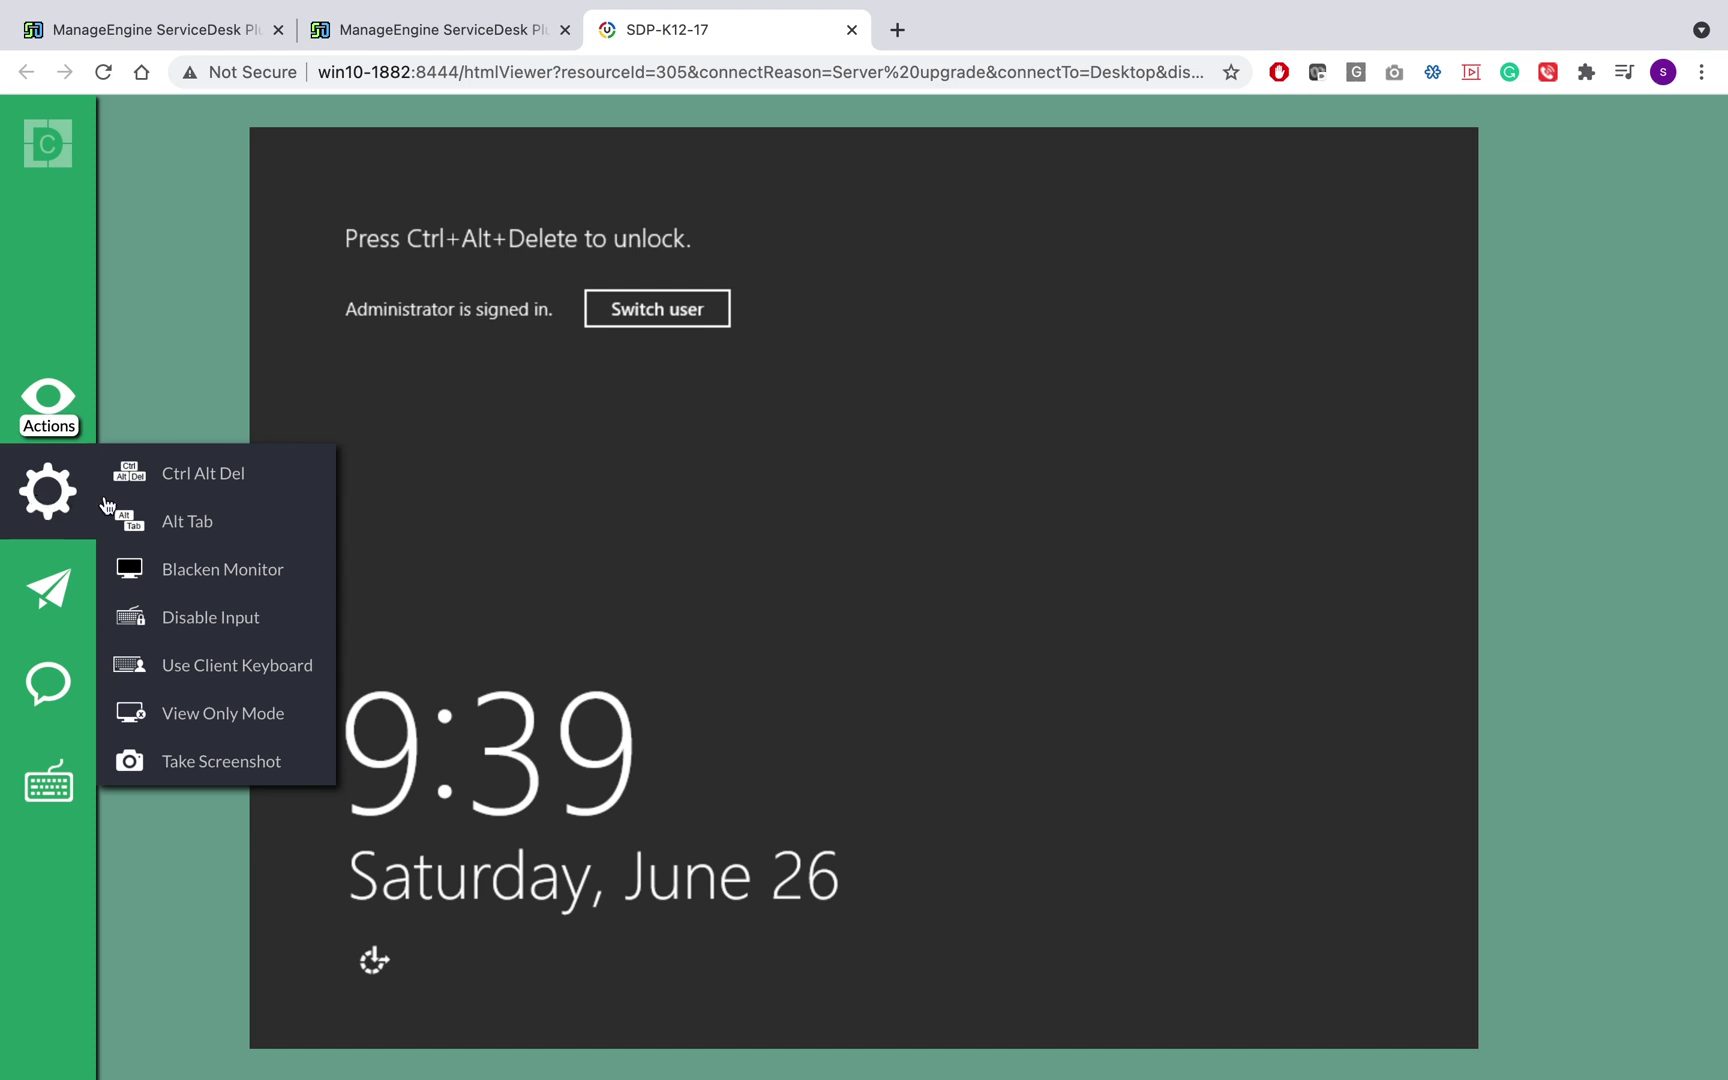
left_click(213, 474)
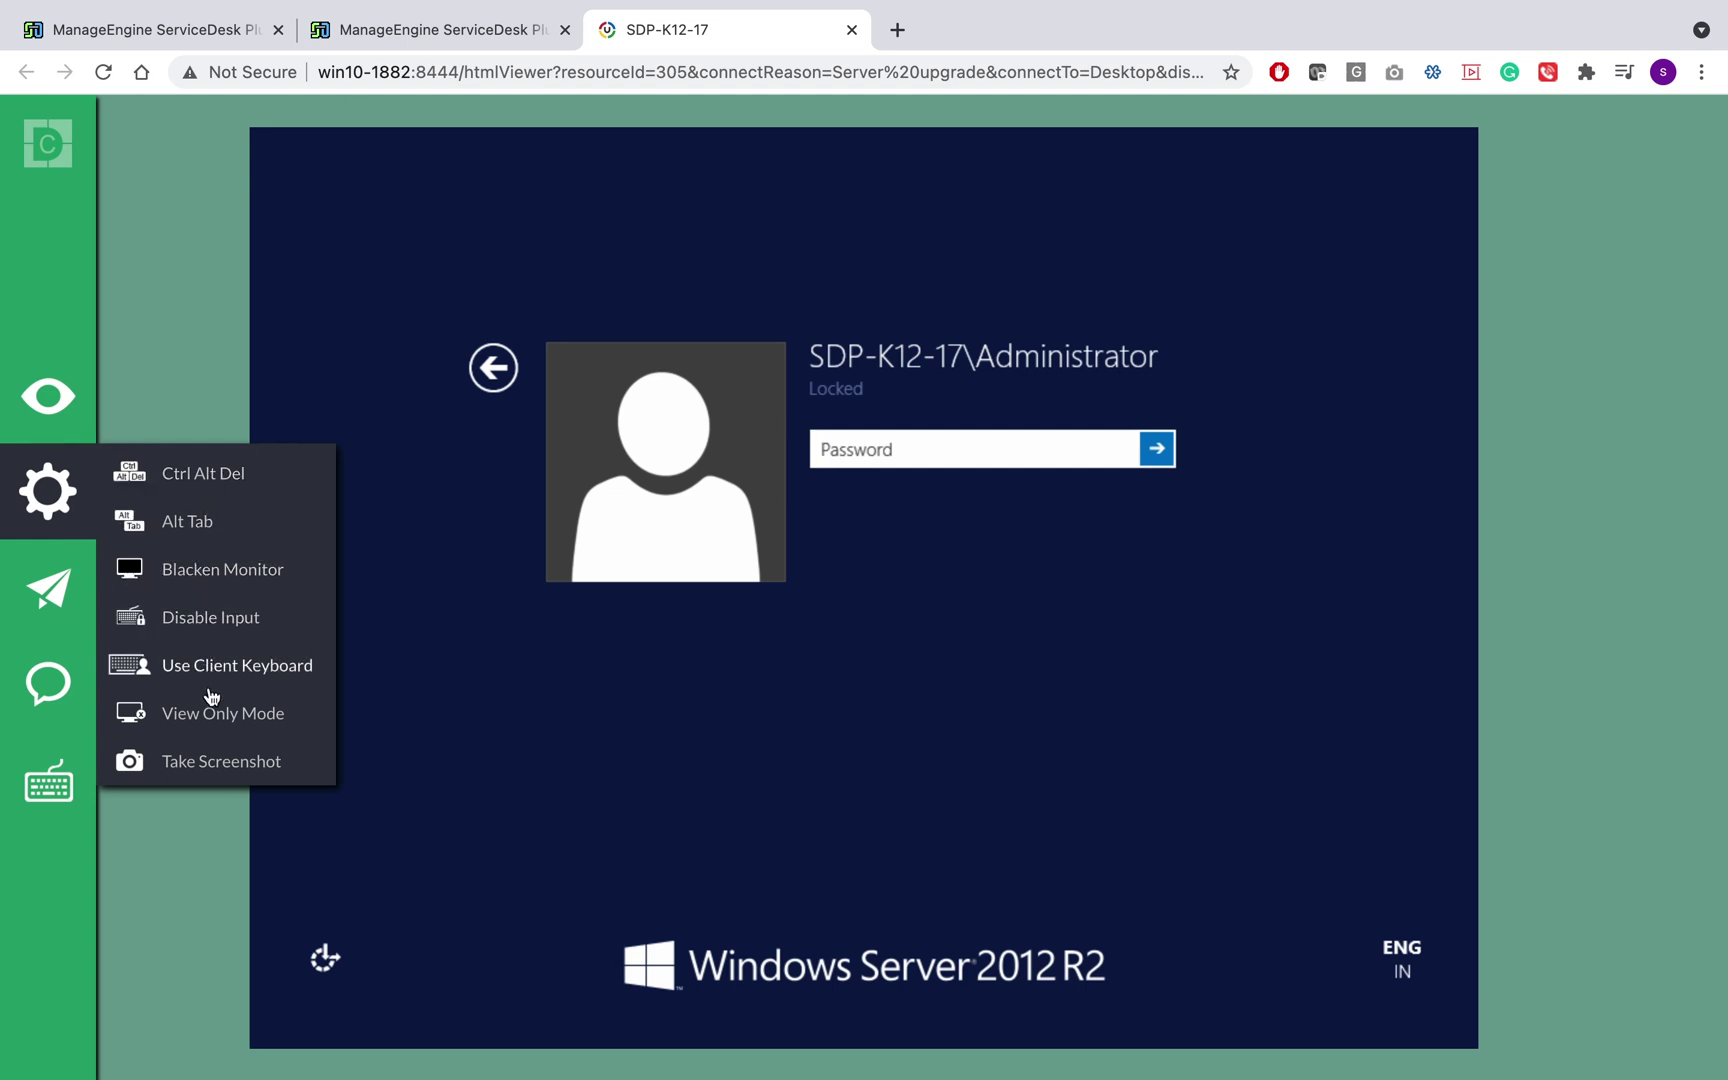
Step: Browse the Quick Launch tools, power options, and Chat options in the viewer sidebar
left_click(74, 580)
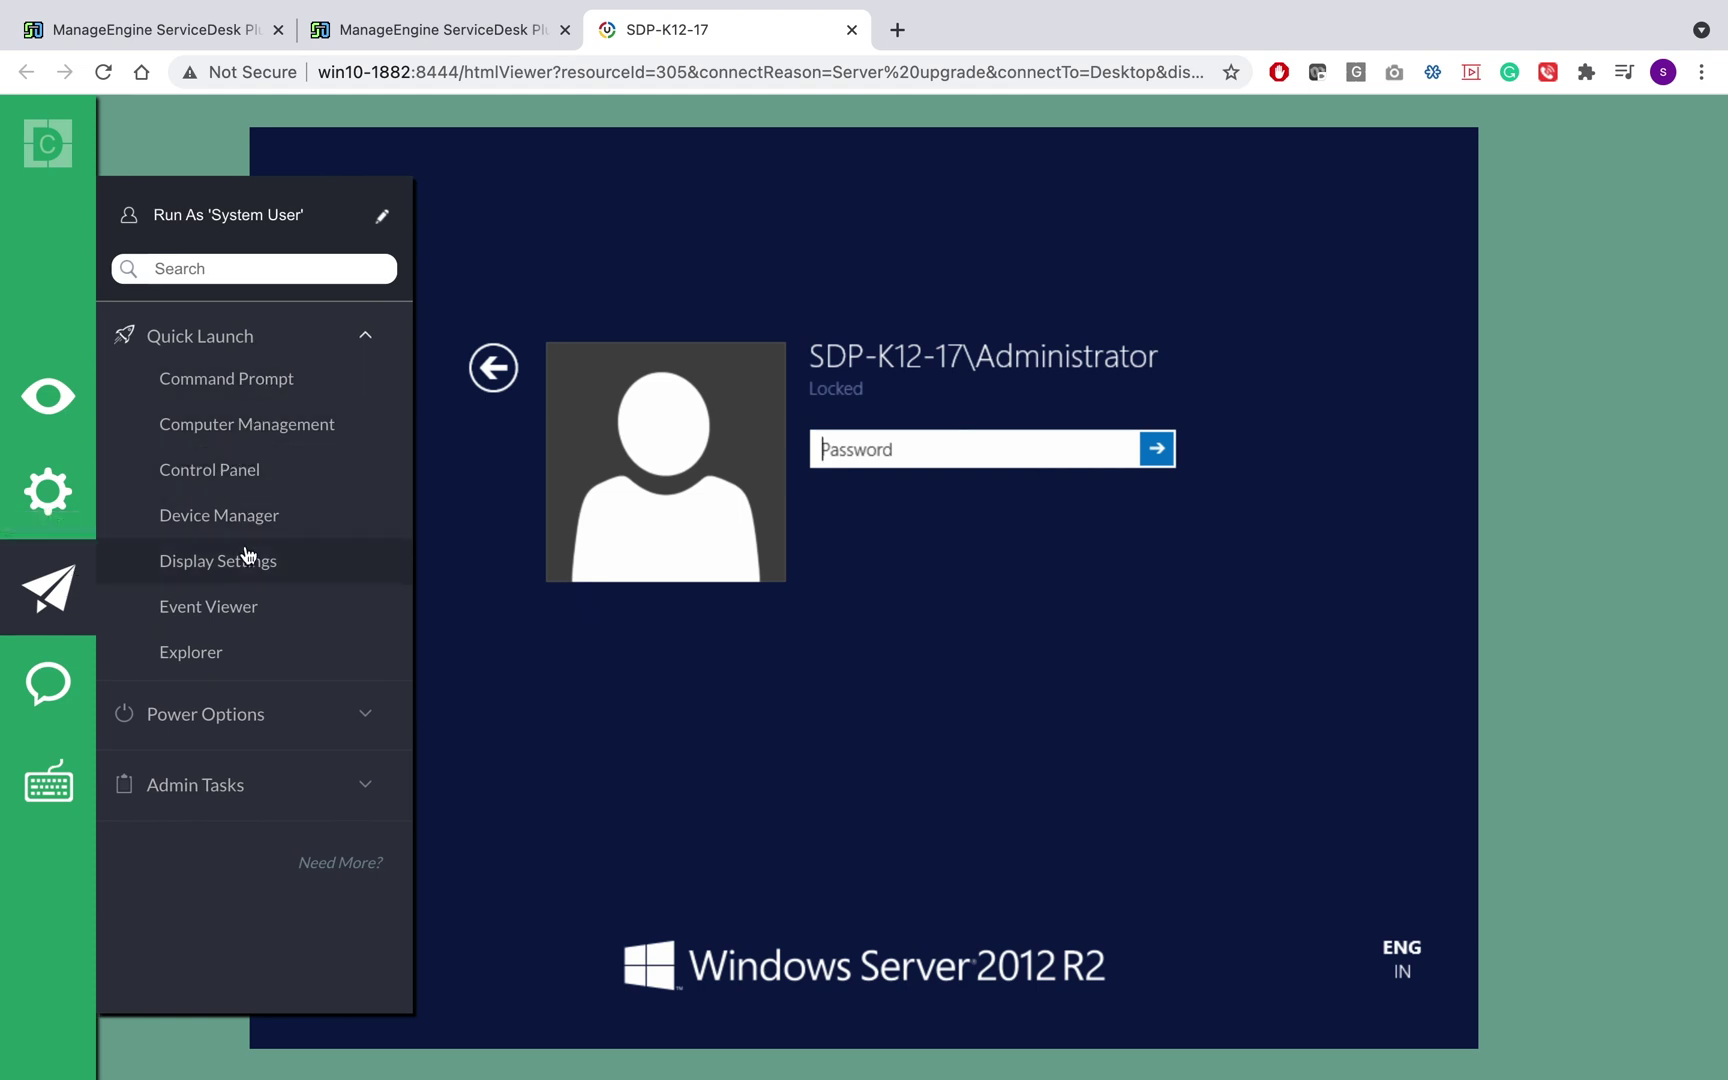
left_click(264, 722)
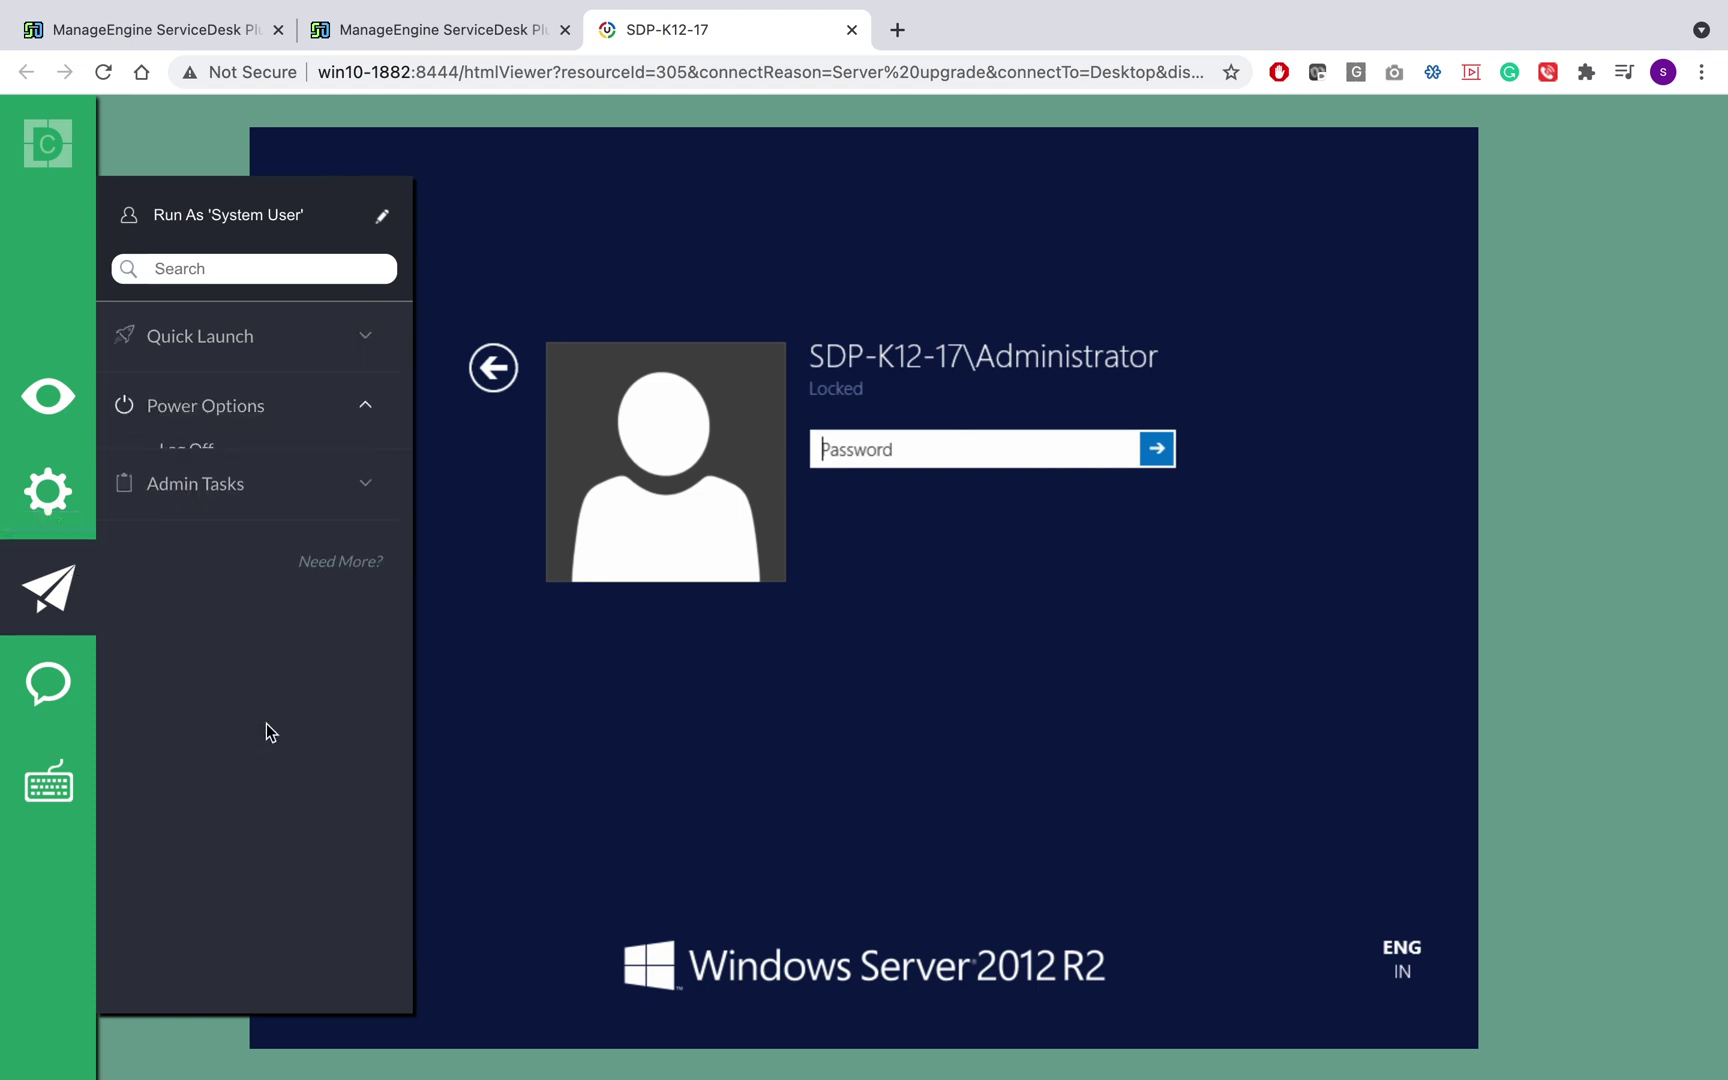
left_click(94, 685)
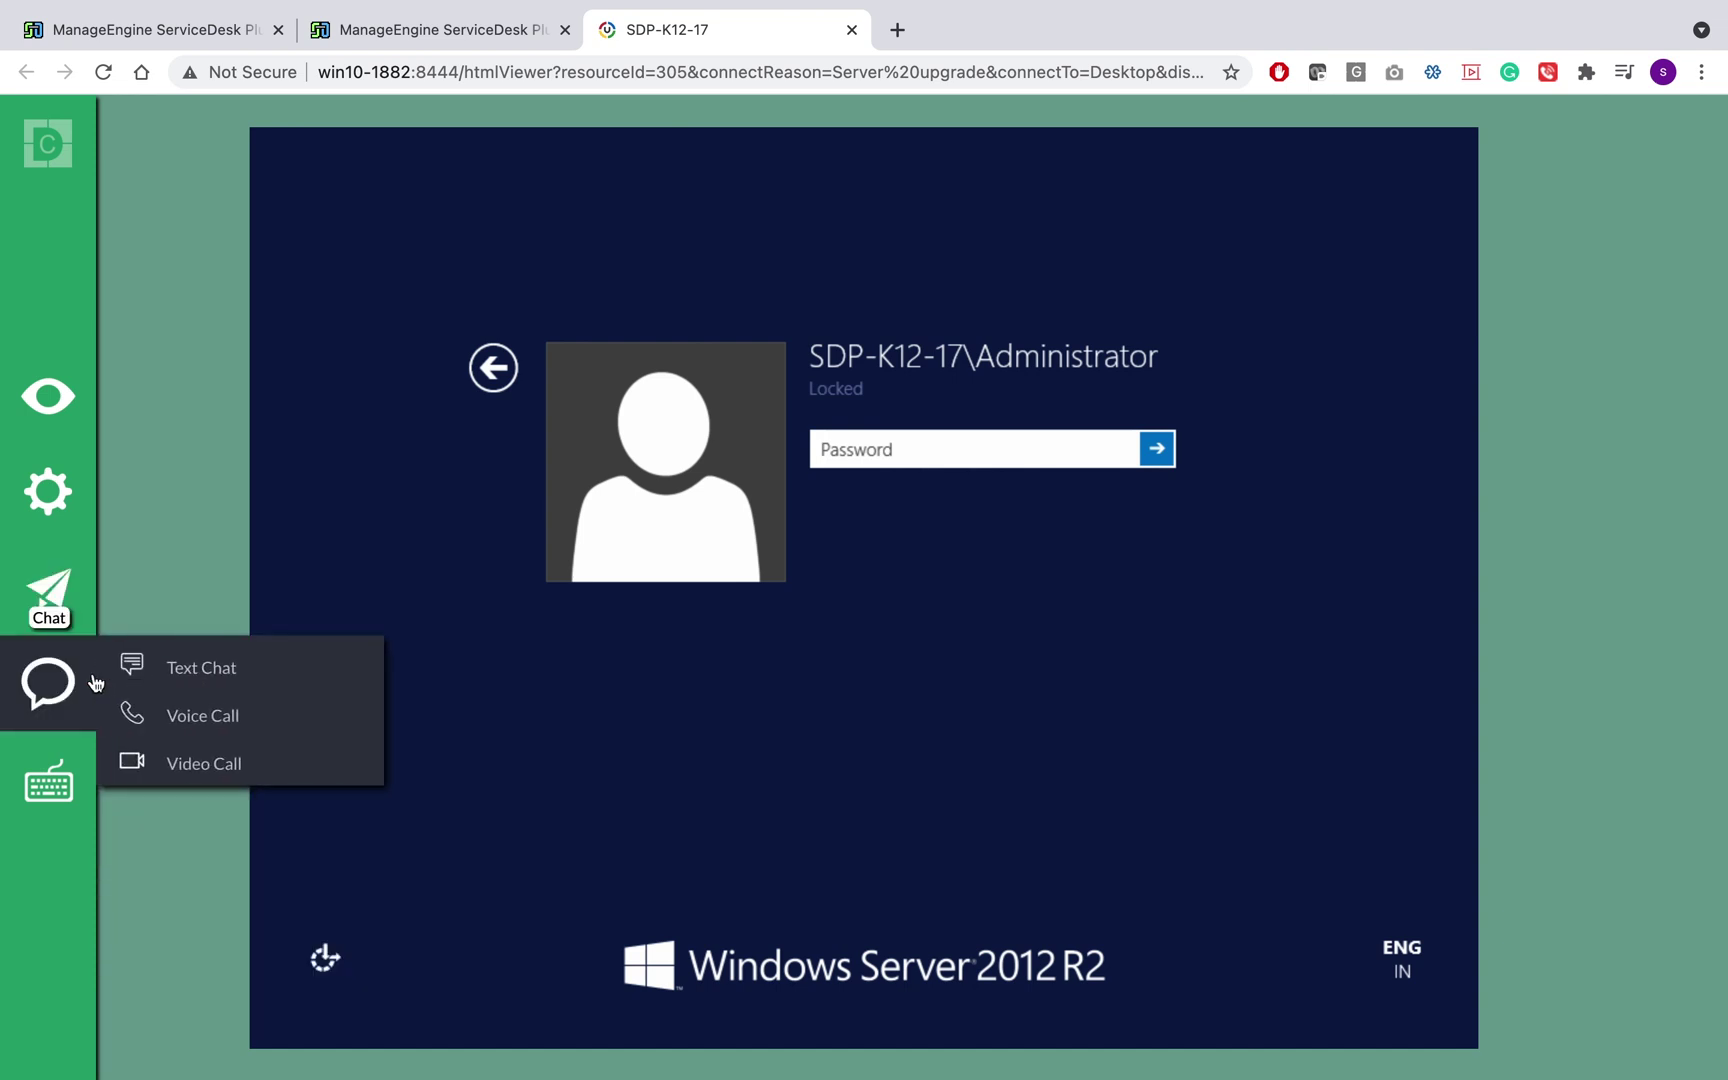